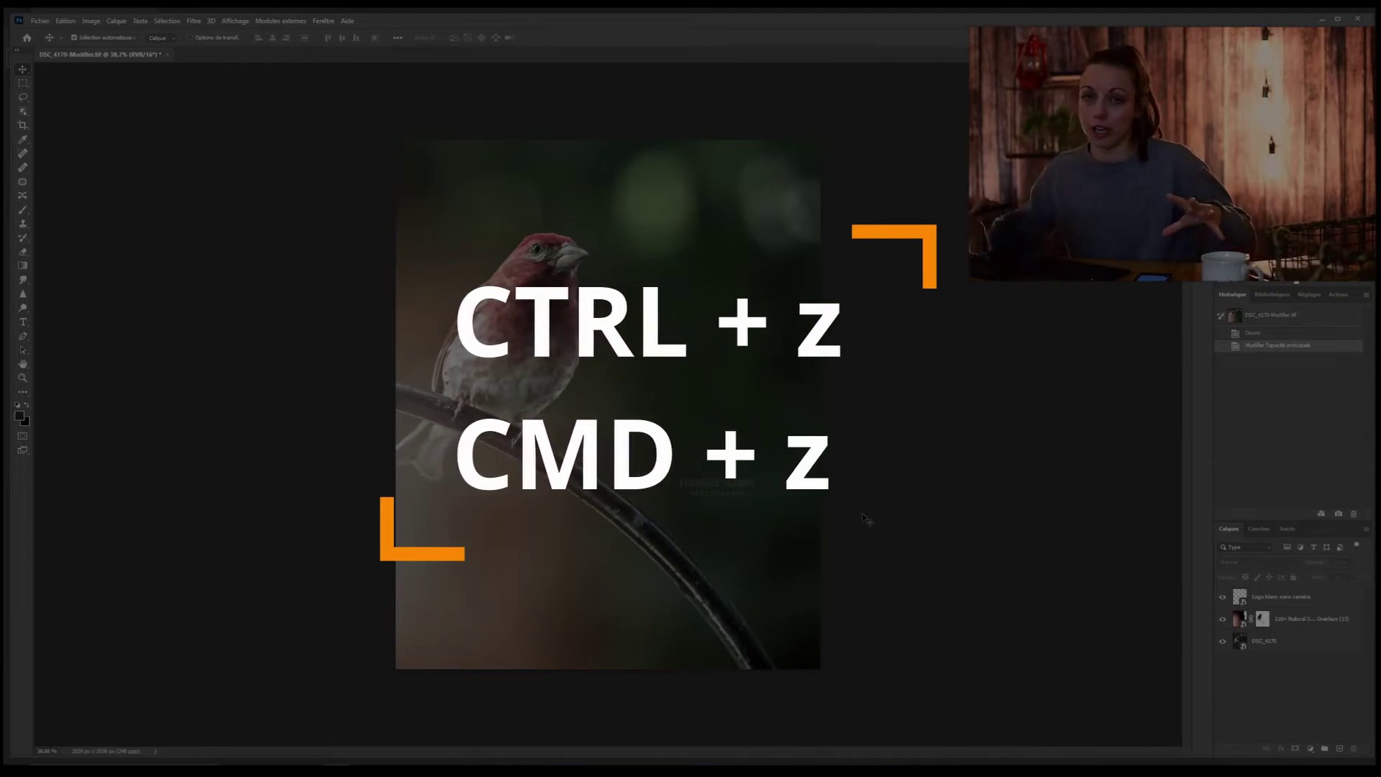
- Undo the edits to the logo, restore the Transformation manuelle history state, and undo back to the opened image
key(ctrl+z)
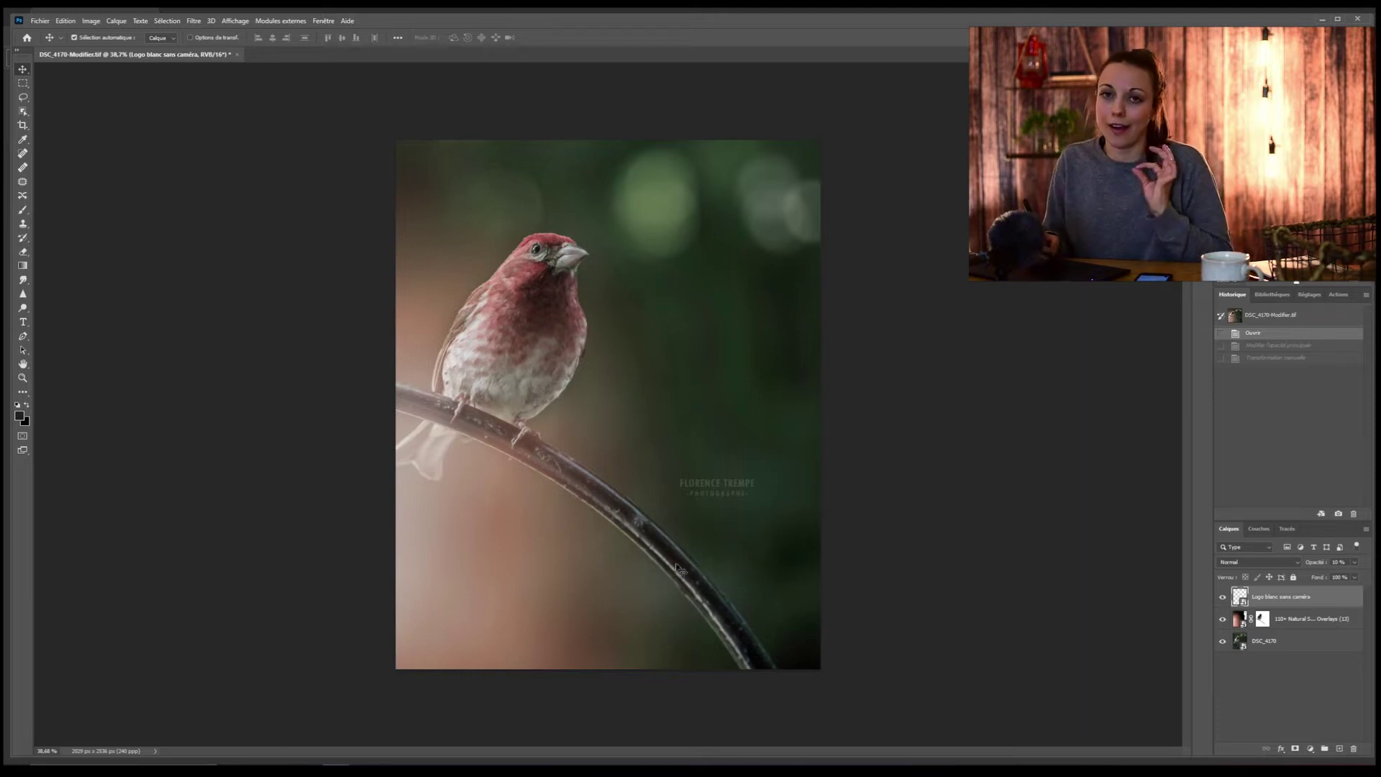
click(1275, 357)
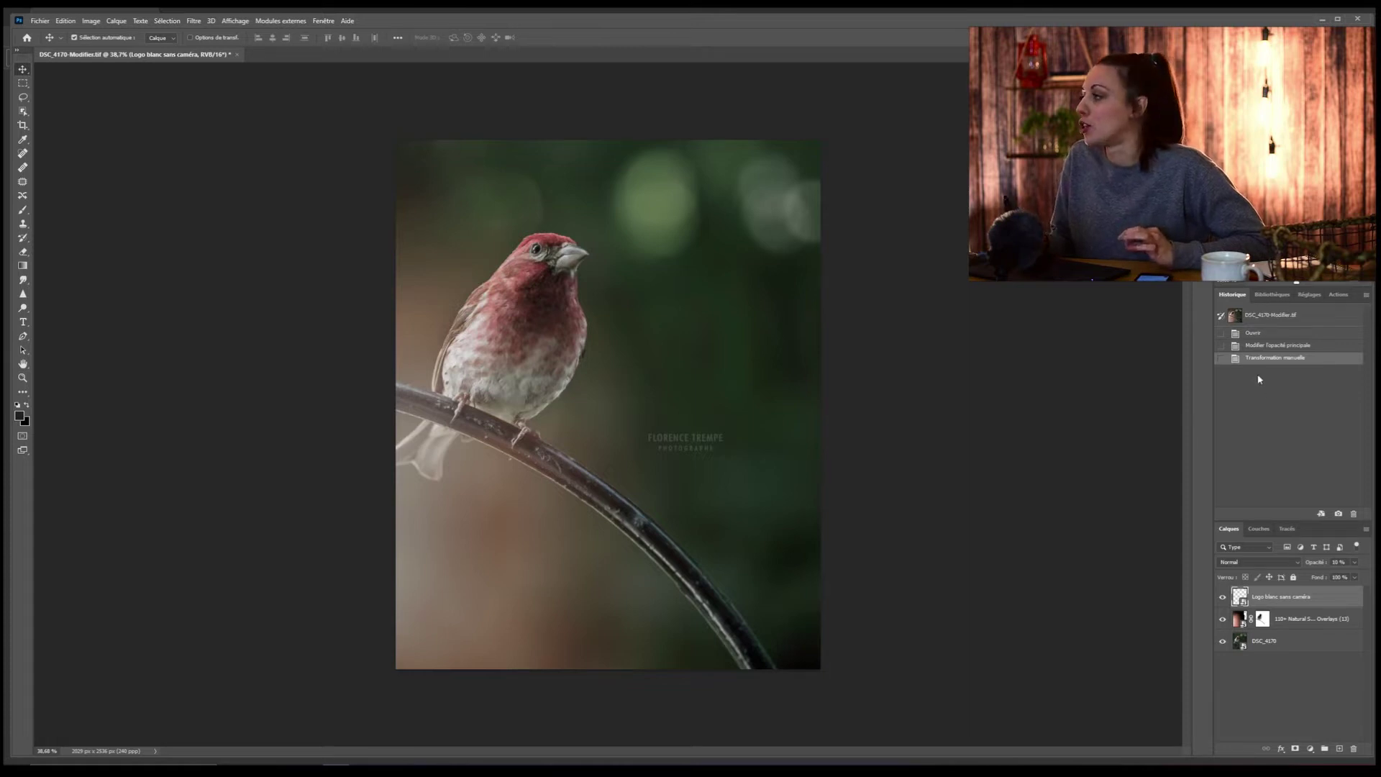
key(ctrl+z)
key(ctrl+z)
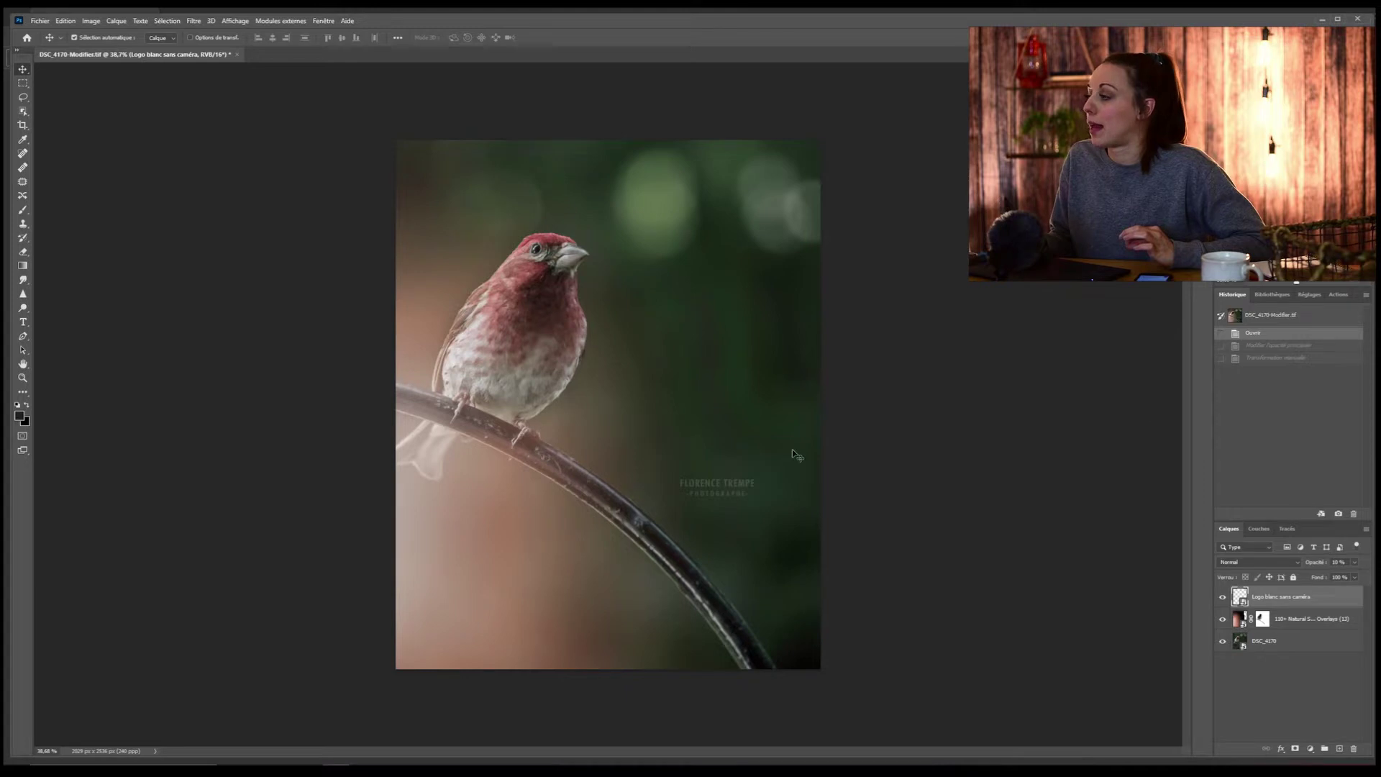
- Move the logo up beside the bird with Free Transform, and undo the move
key(ctrl+t)
drag(720, 480, 671, 364)
key(Return)
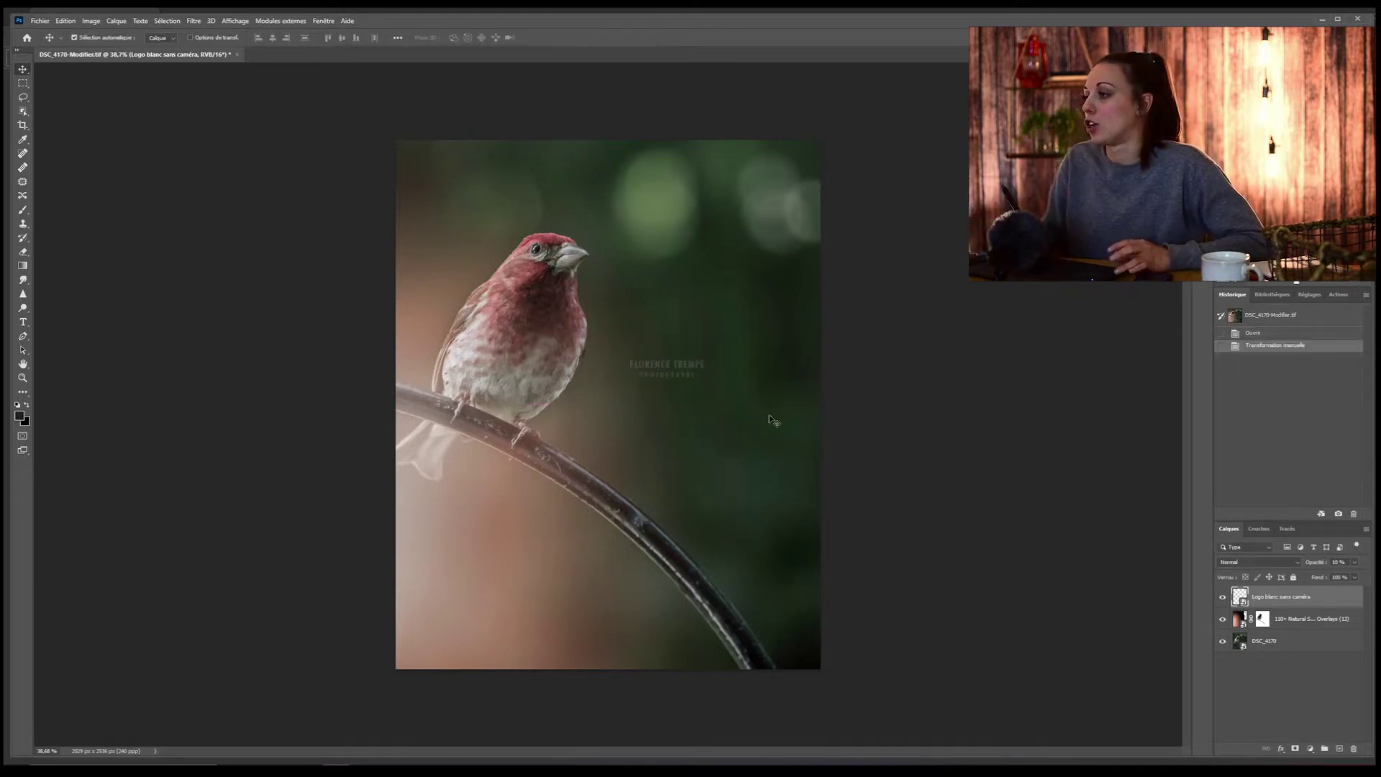
key(ctrl+z)
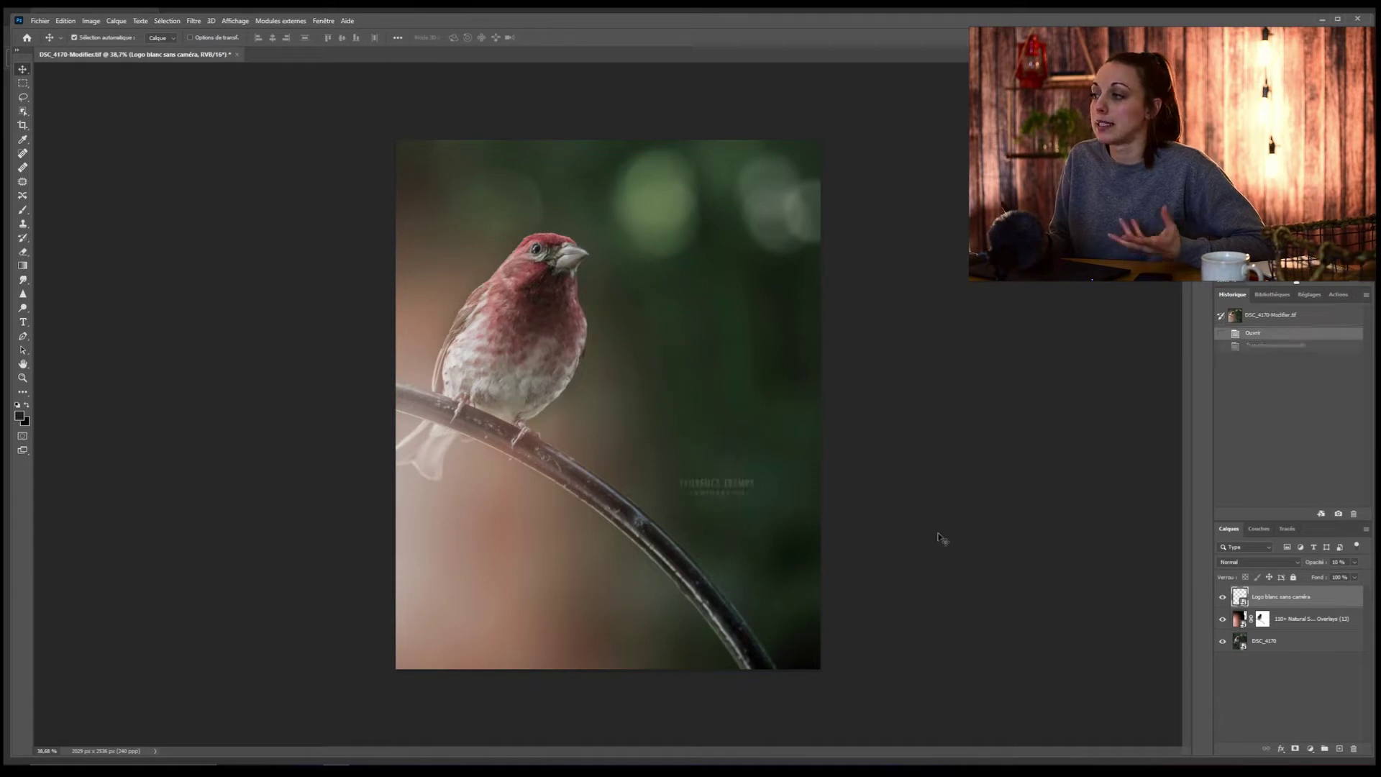
- Try a higher opacity on the Natural Sunlight Photo Overlays layer, and undo the opacity change
click(1304, 624)
click(1354, 563)
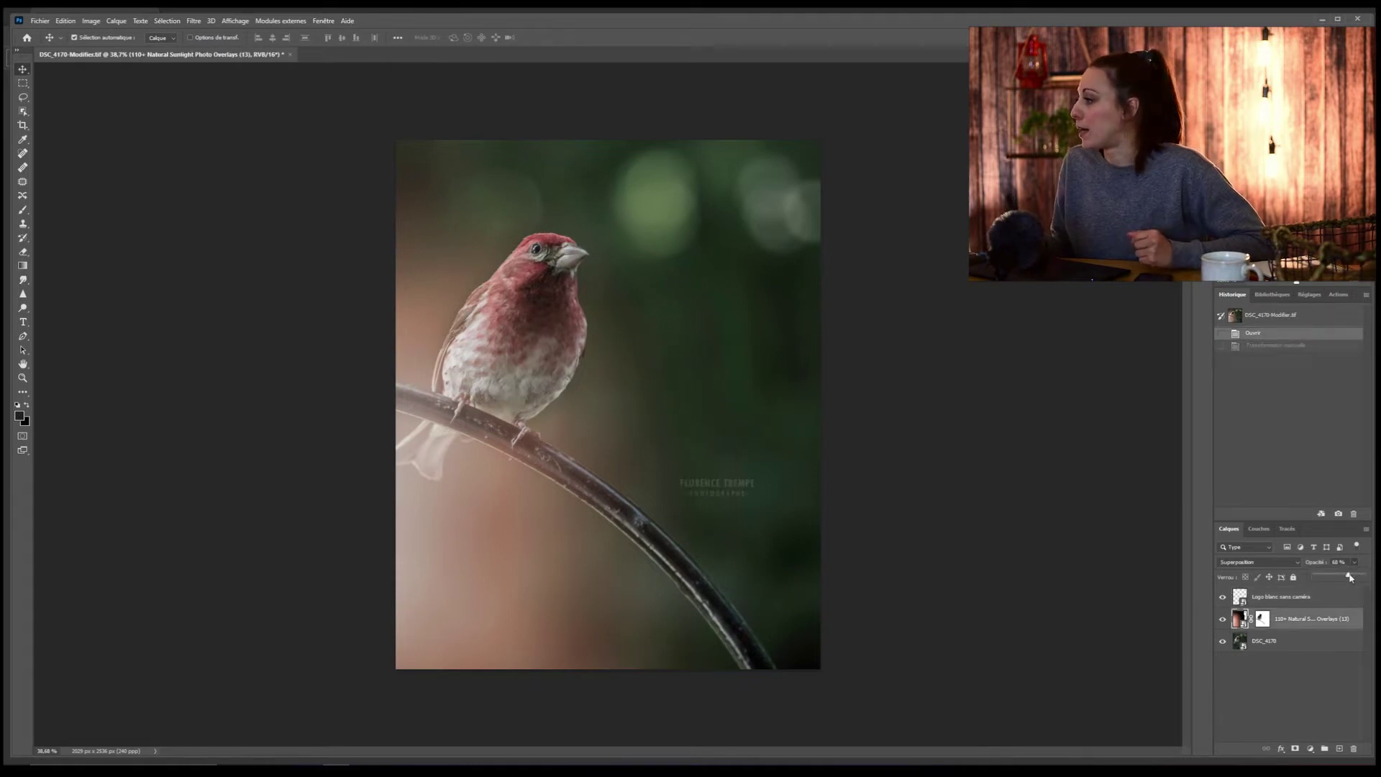
drag(1348, 576, 1358, 592)
click(1349, 588)
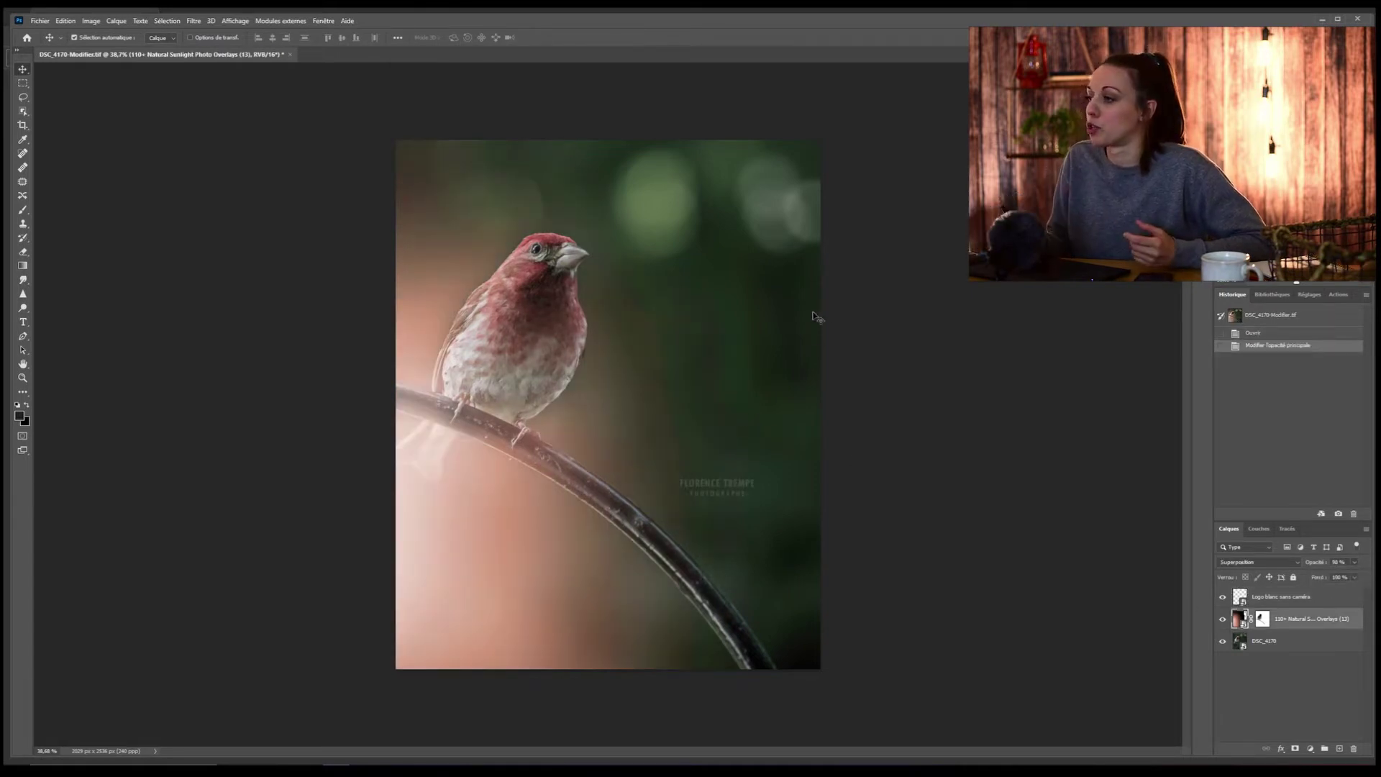
key(ctrl+z)
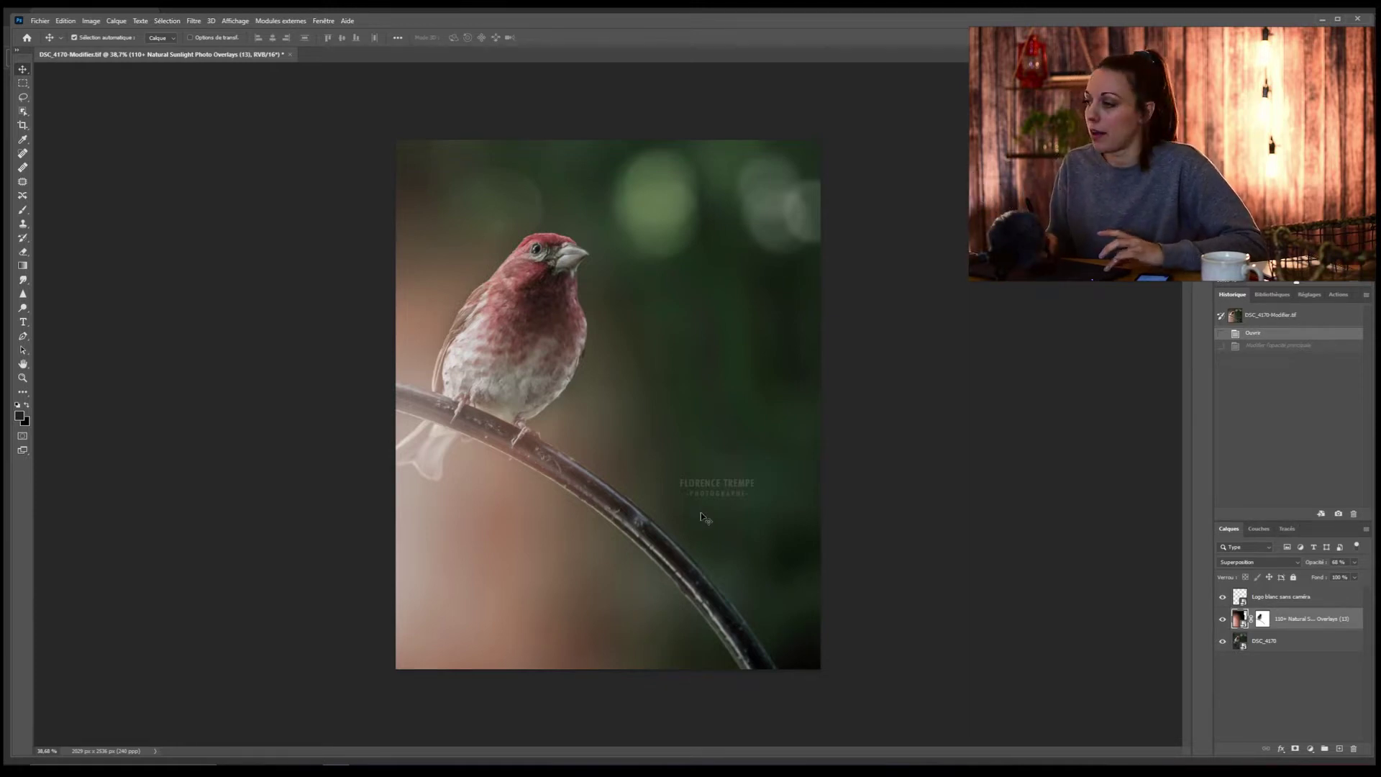
- Try Free Transform on the sunlight overlay layer, and use it on the logo layer to move the logo slightly up
key(ctrl+t)
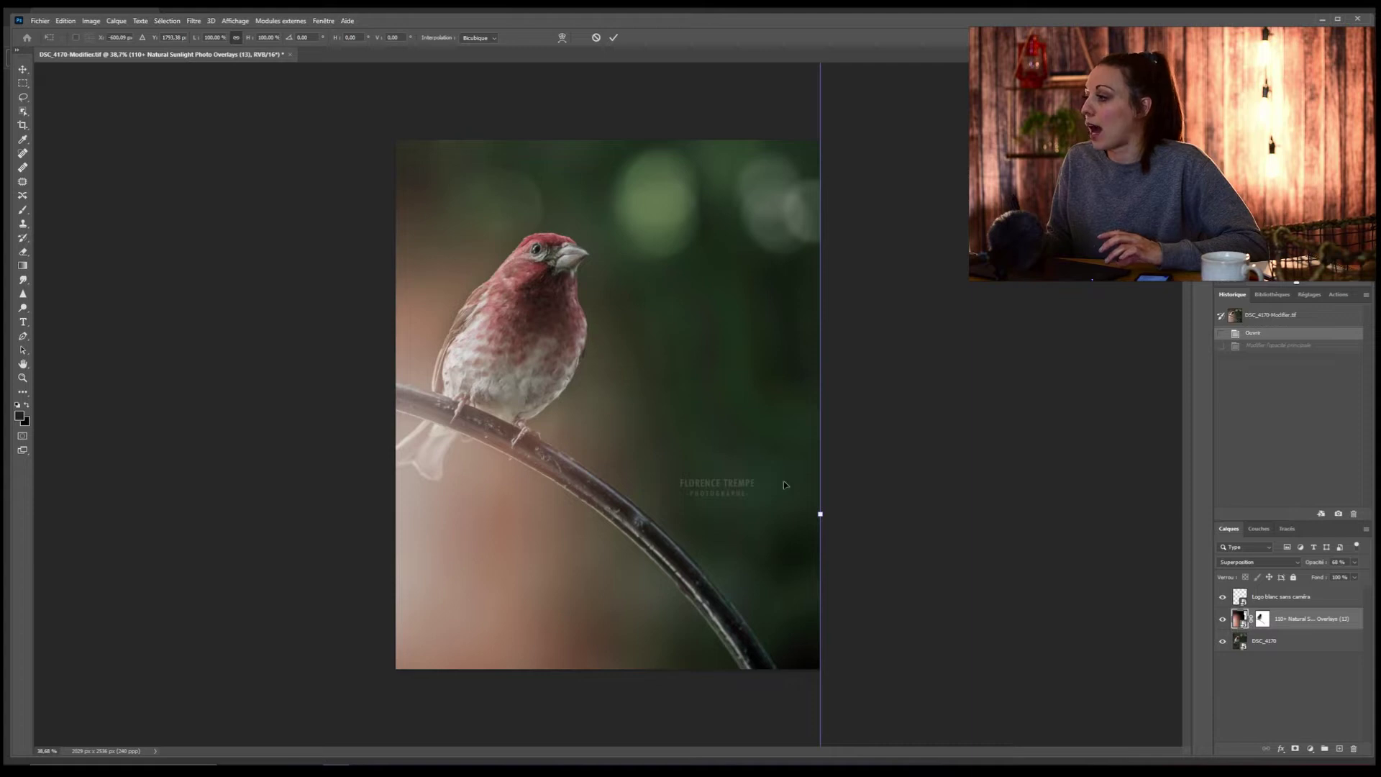
drag(694, 496, 806, 462)
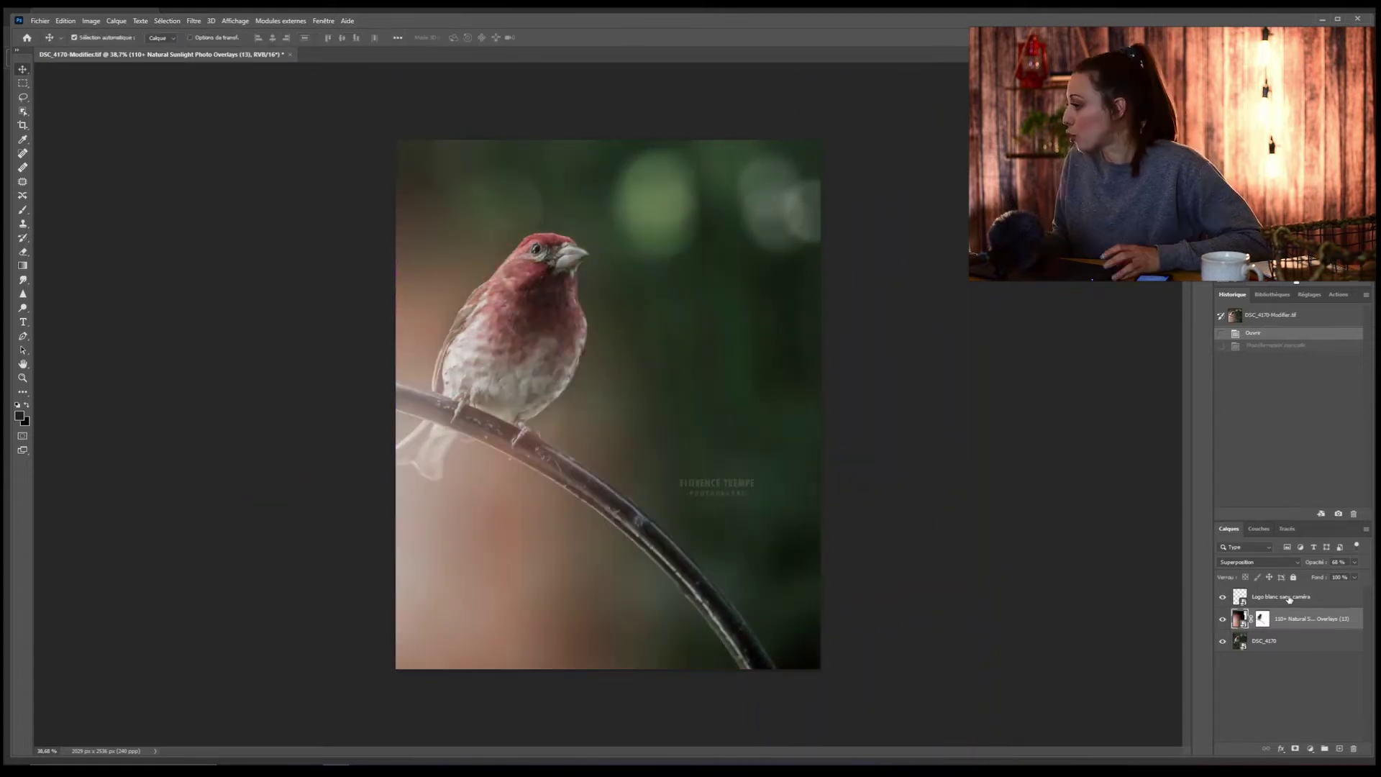
click(1288, 597)
key(ctrl+t)
drag(743, 483, 725, 433)
- Rotate the logo by 180° within the transform, and undo the rotation
right_click(731, 437)
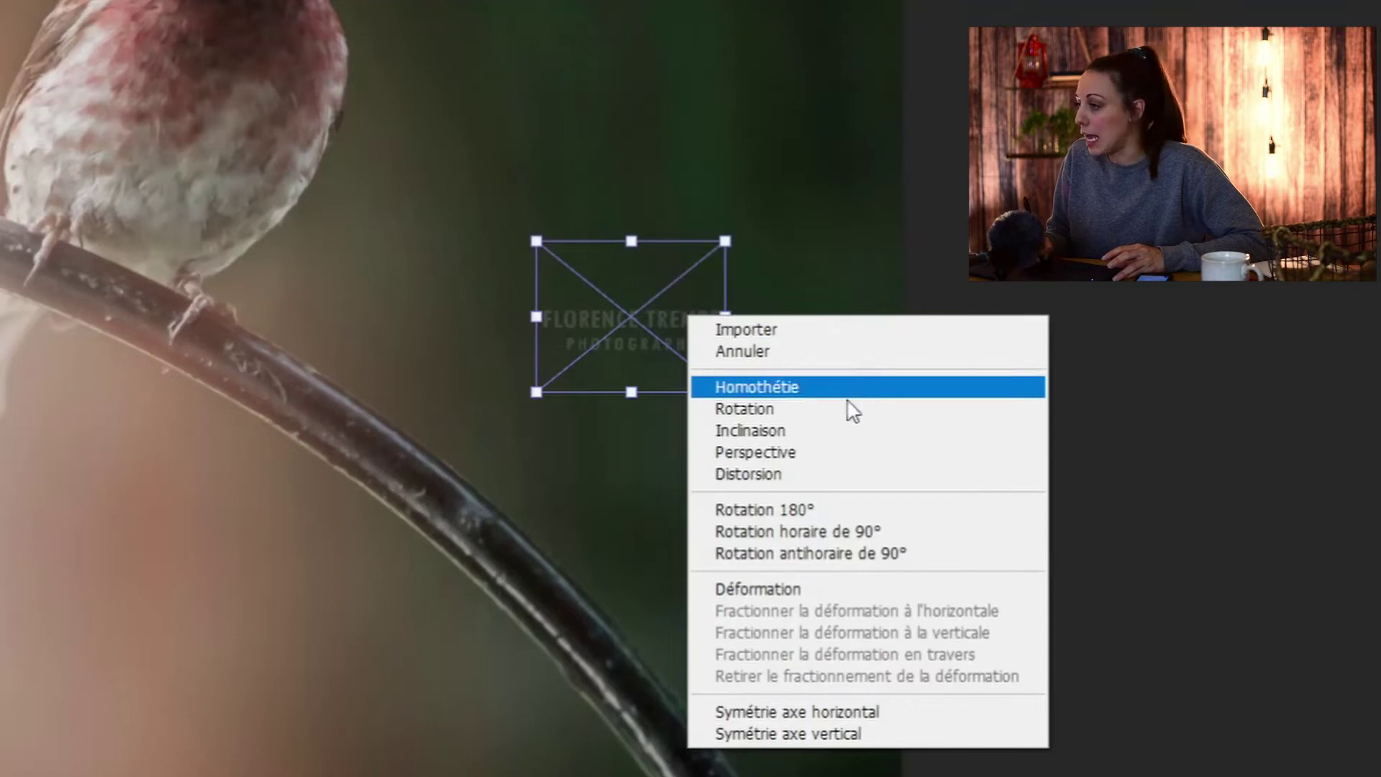
click(774, 510)
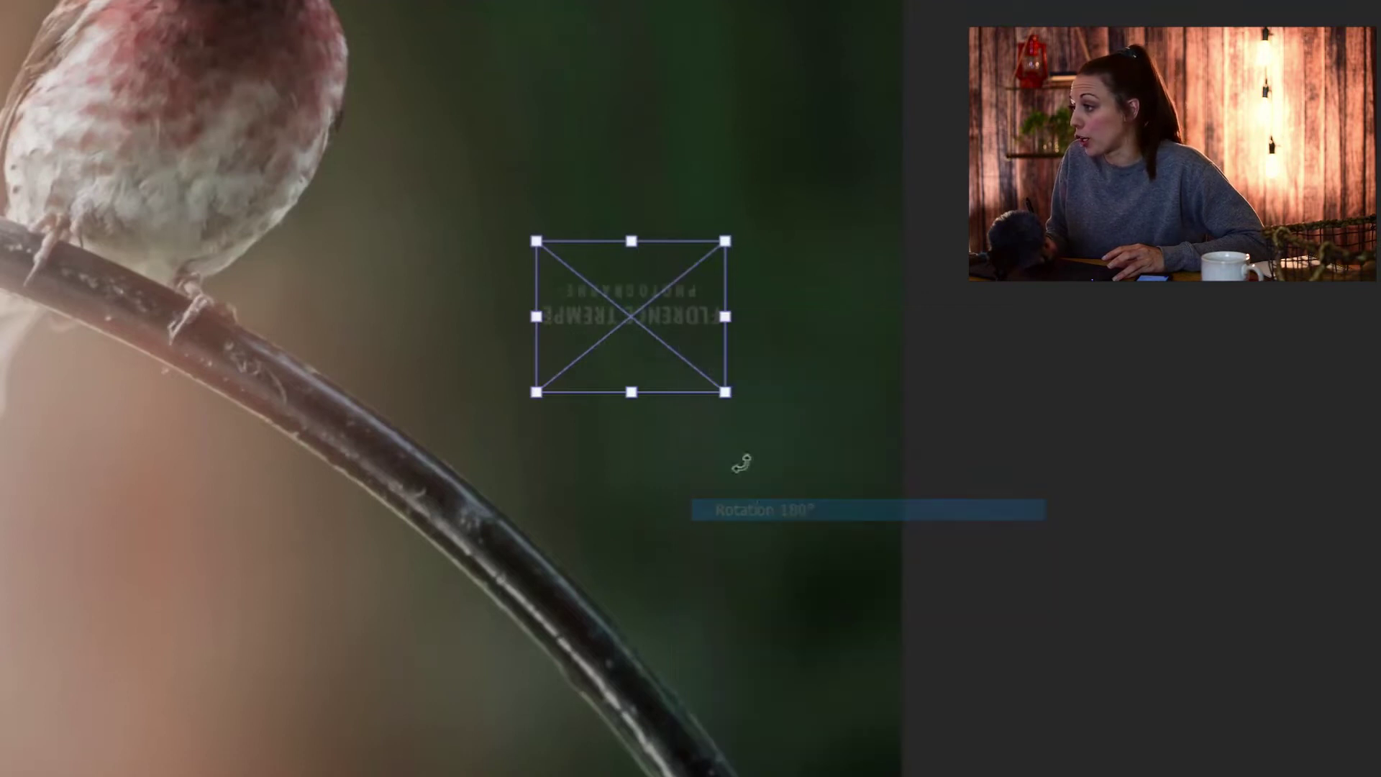
key(ctrl+z)
- Try a perspective transform that stretches the logo's right side vertically, and cancel the transformation
right_click(702, 315)
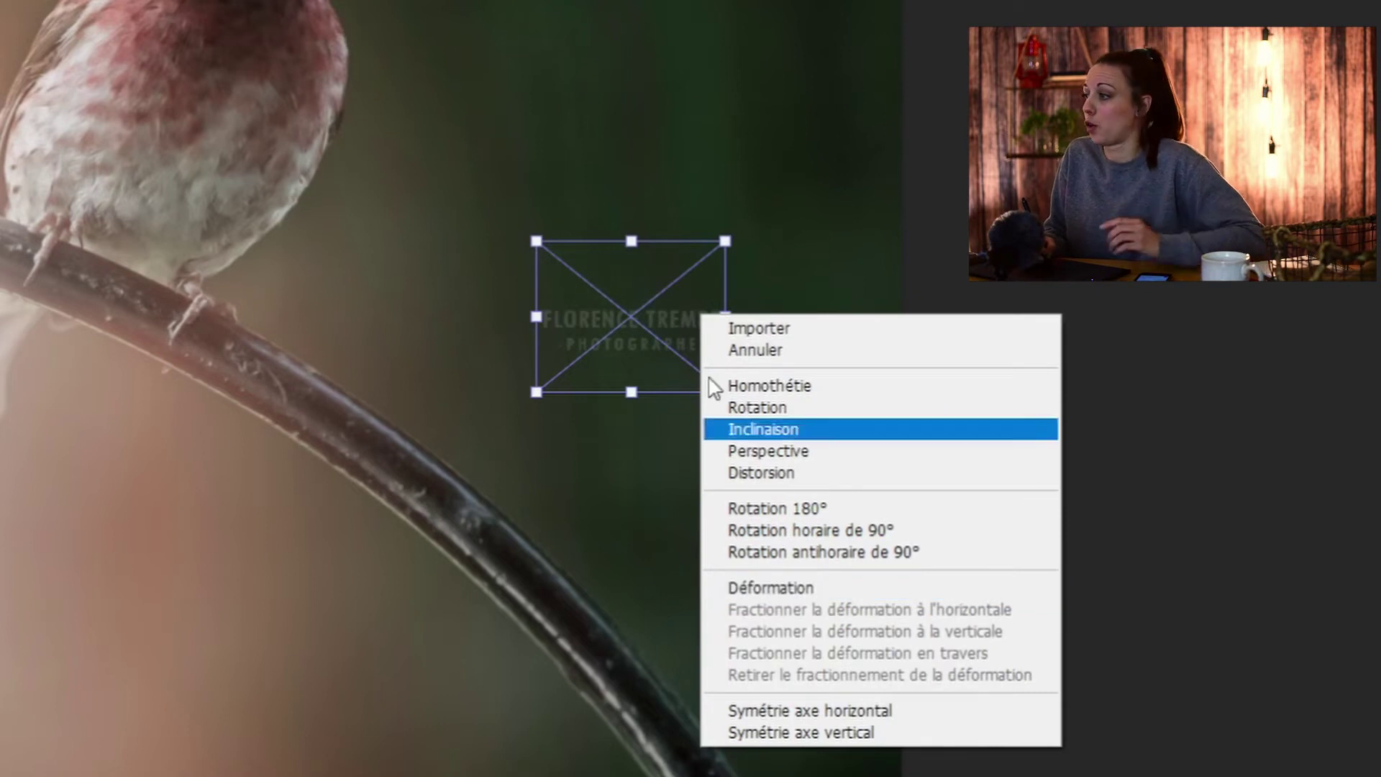
click(798, 453)
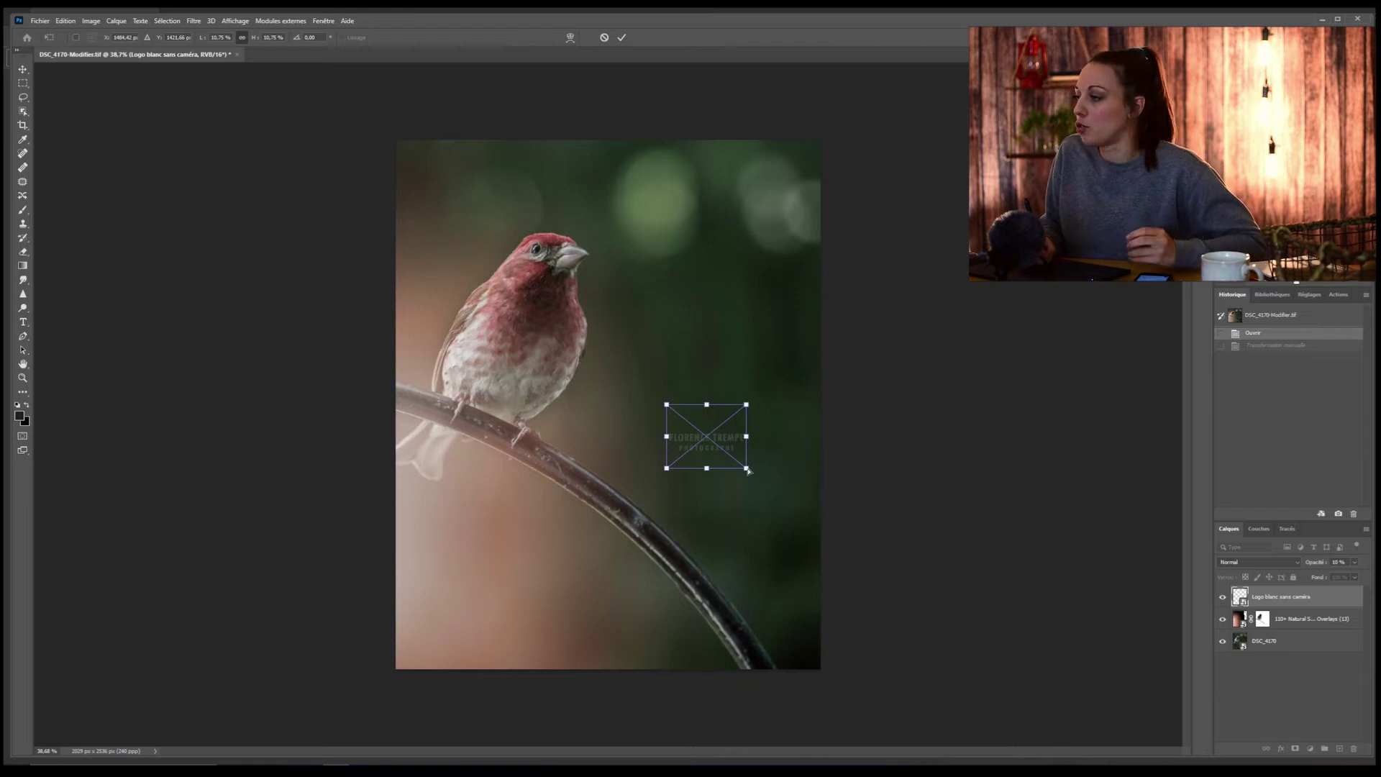
drag(747, 469, 747, 500)
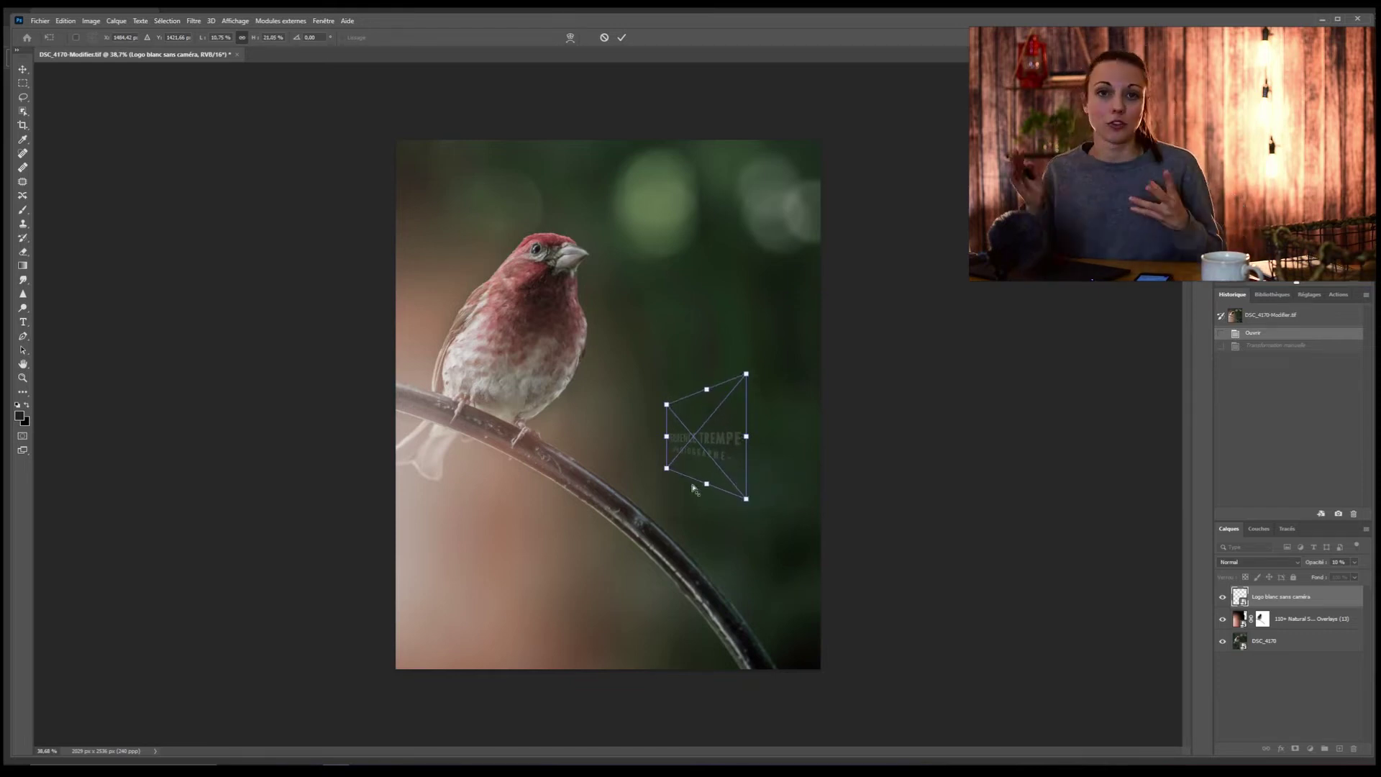
click(605, 38)
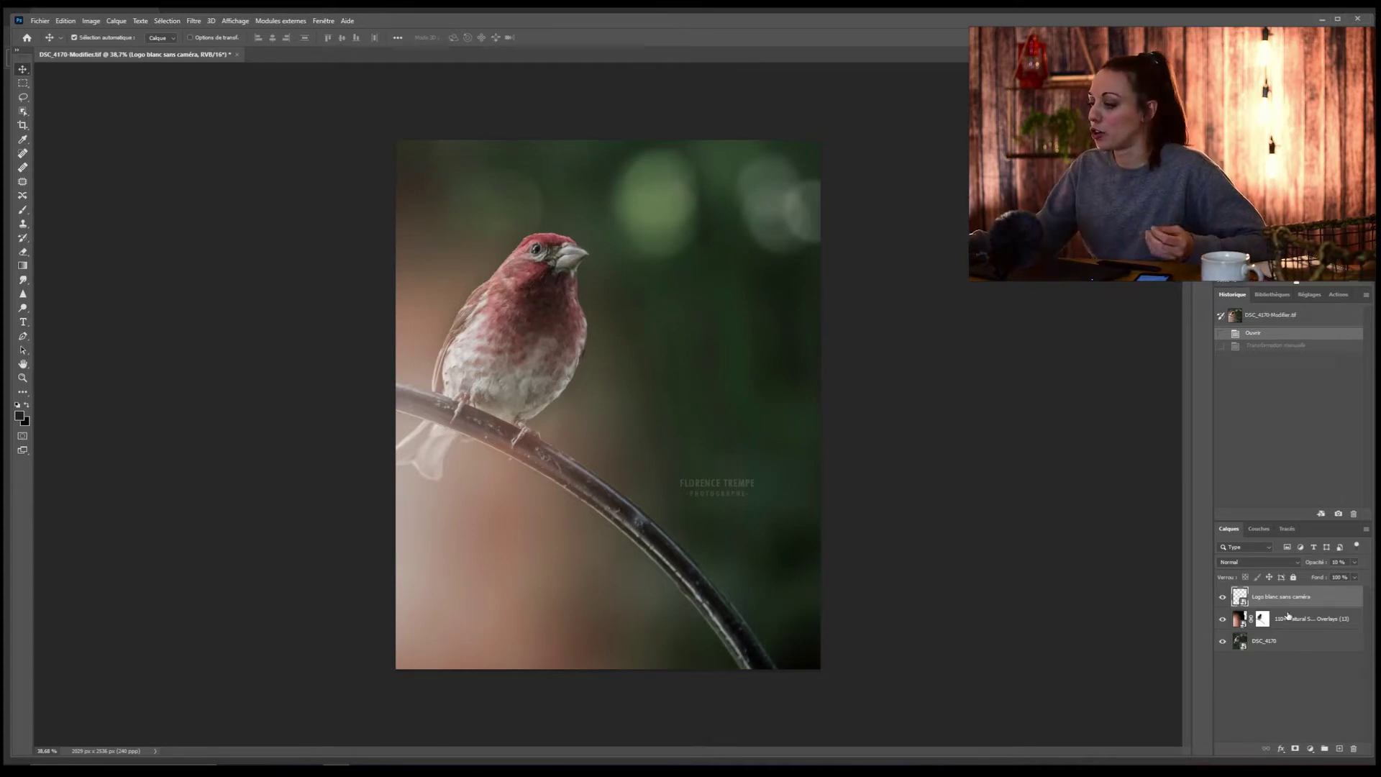
- Copy and paste the logo layer to place a second logo on the photo, and undo the duplication
key(ctrl+c)
key(ctrl+v)
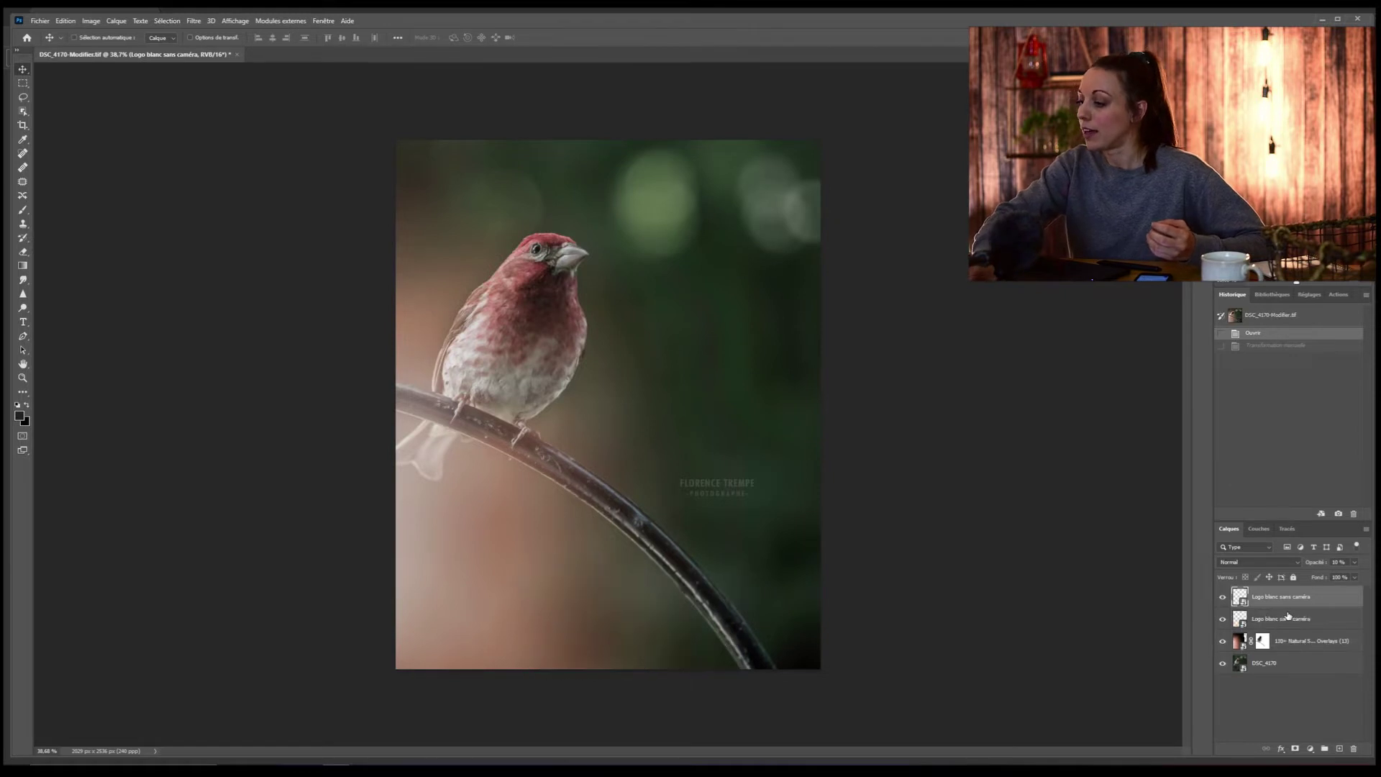
key(ctrl+v)
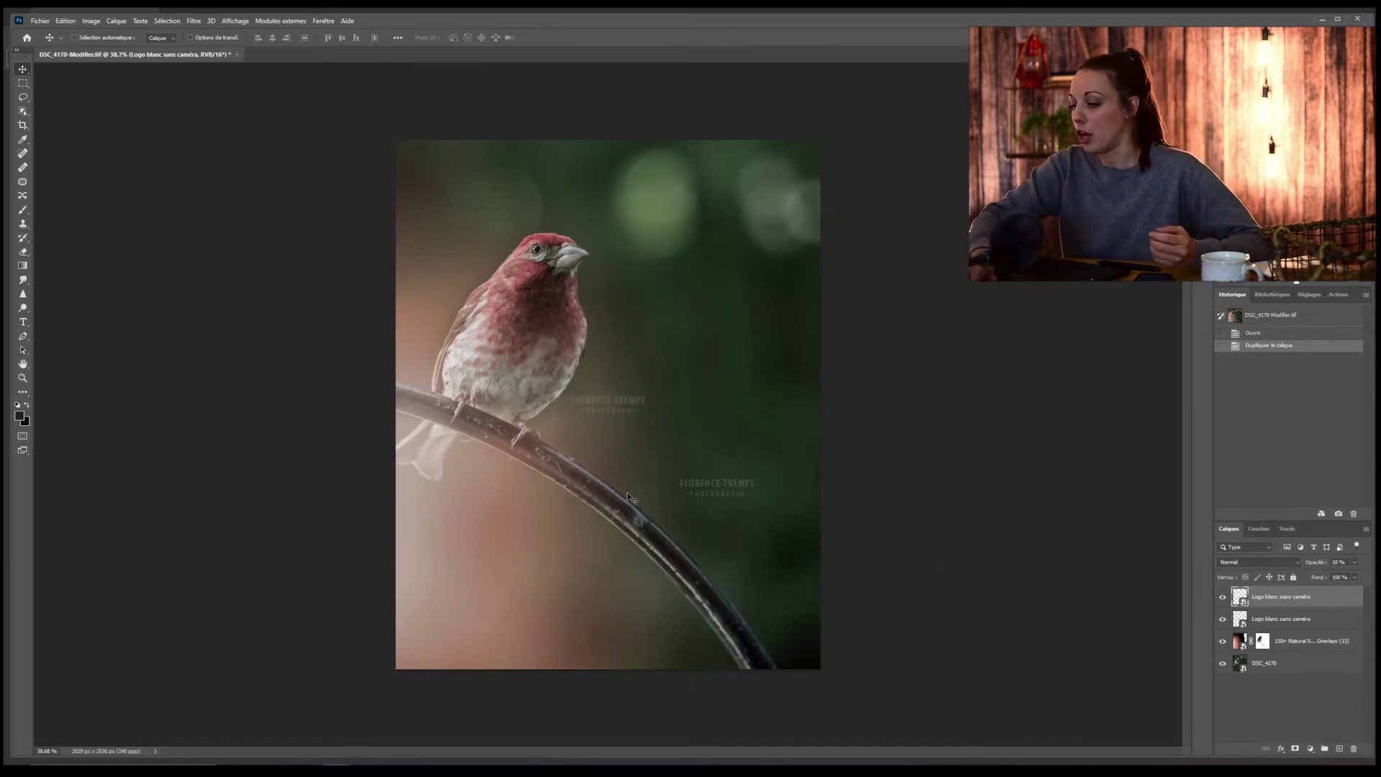
key(ctrl+z)
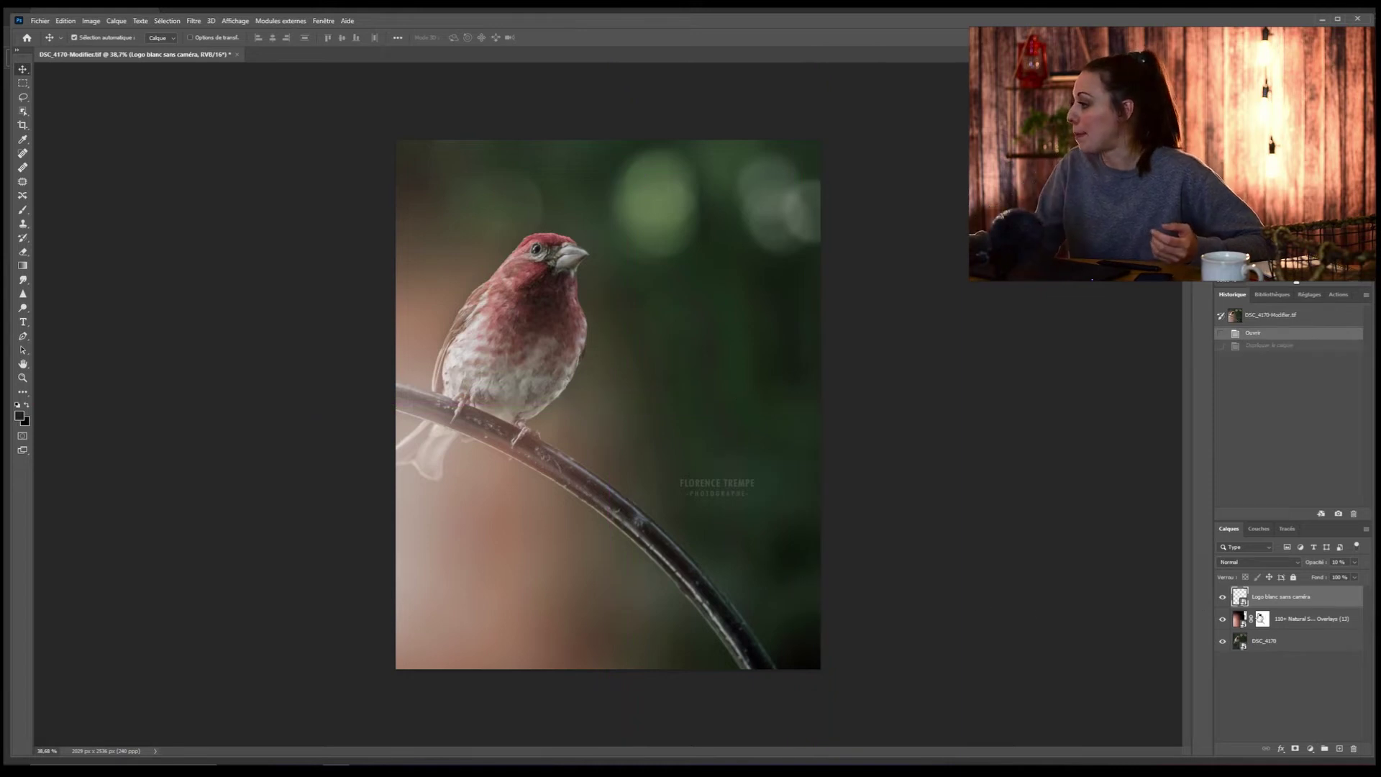
- Duplicate the Natural Sunlight Photo Overlays layer, and undo the duplication
click(1250, 620)
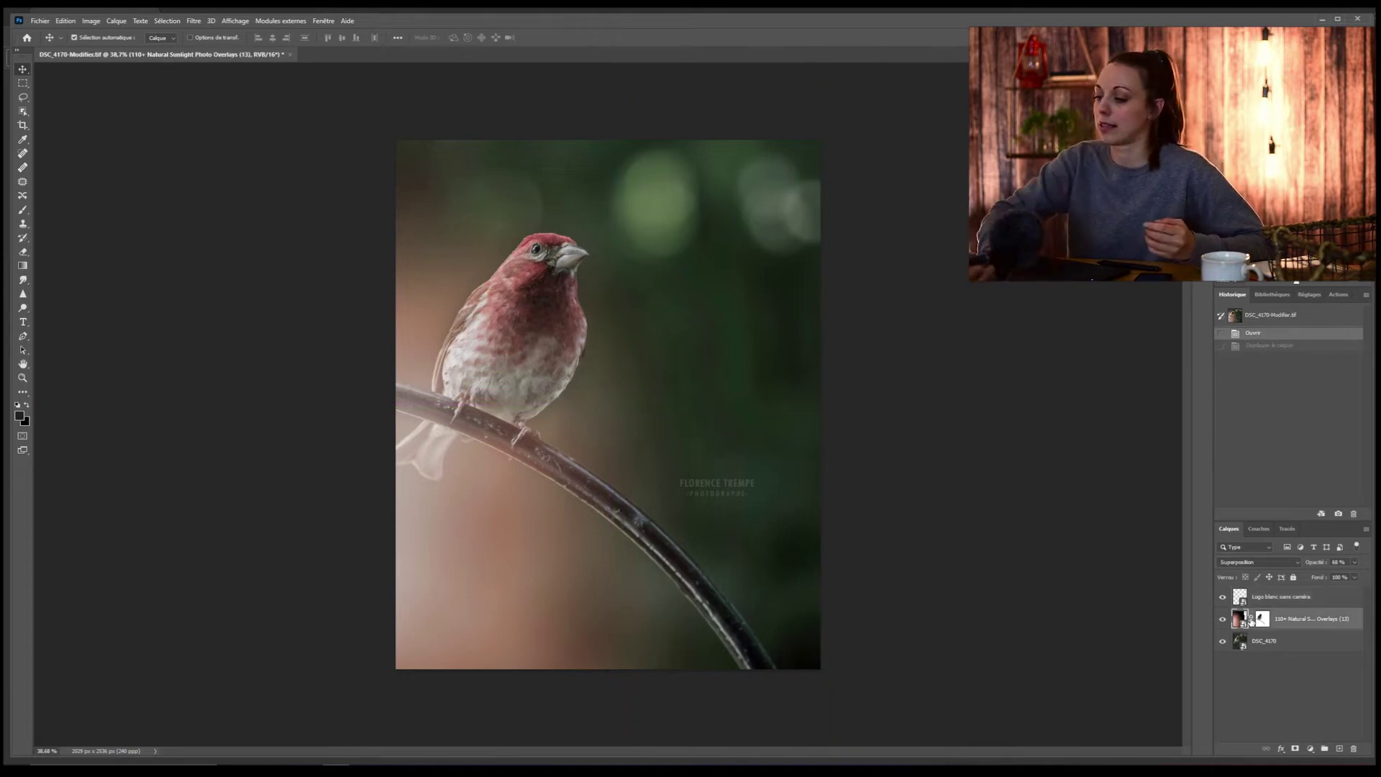
key(ctrl+j)
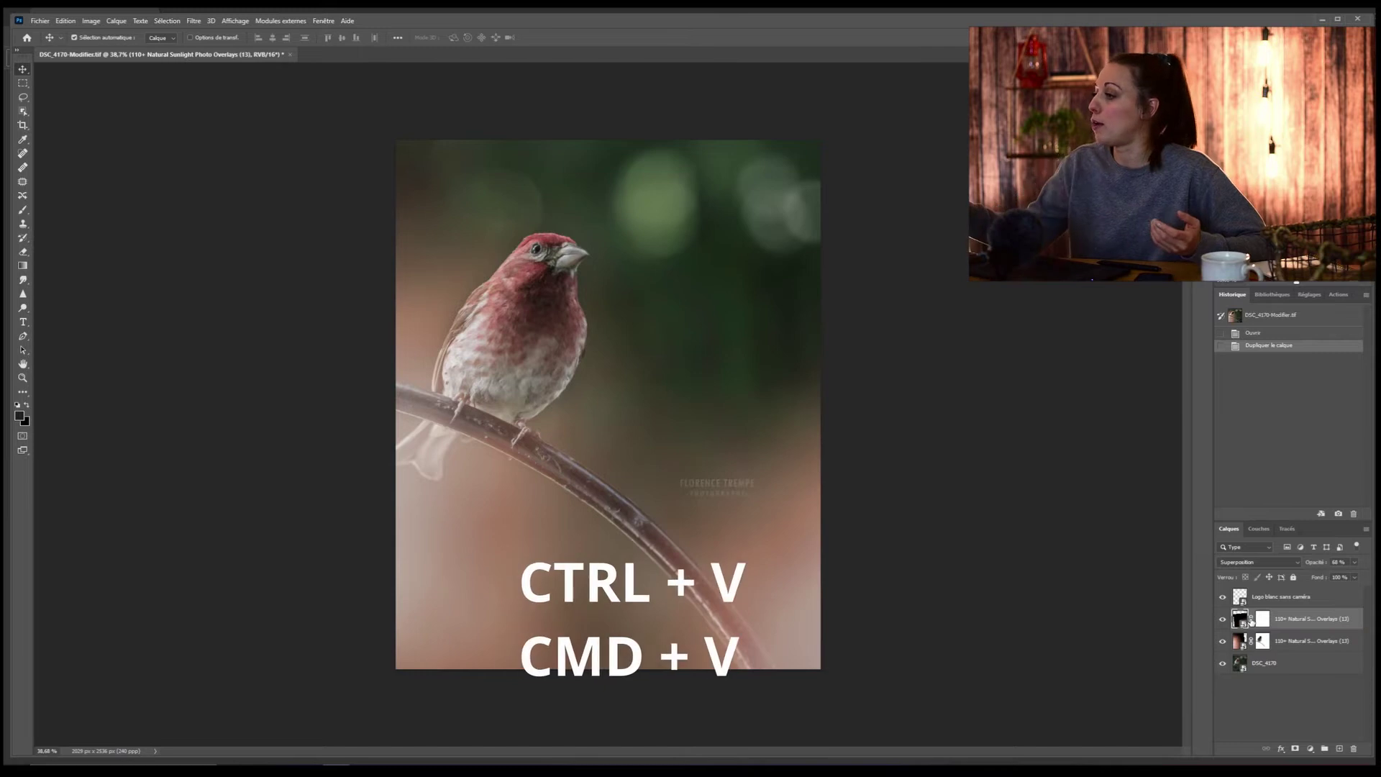
key(ctrl+z)
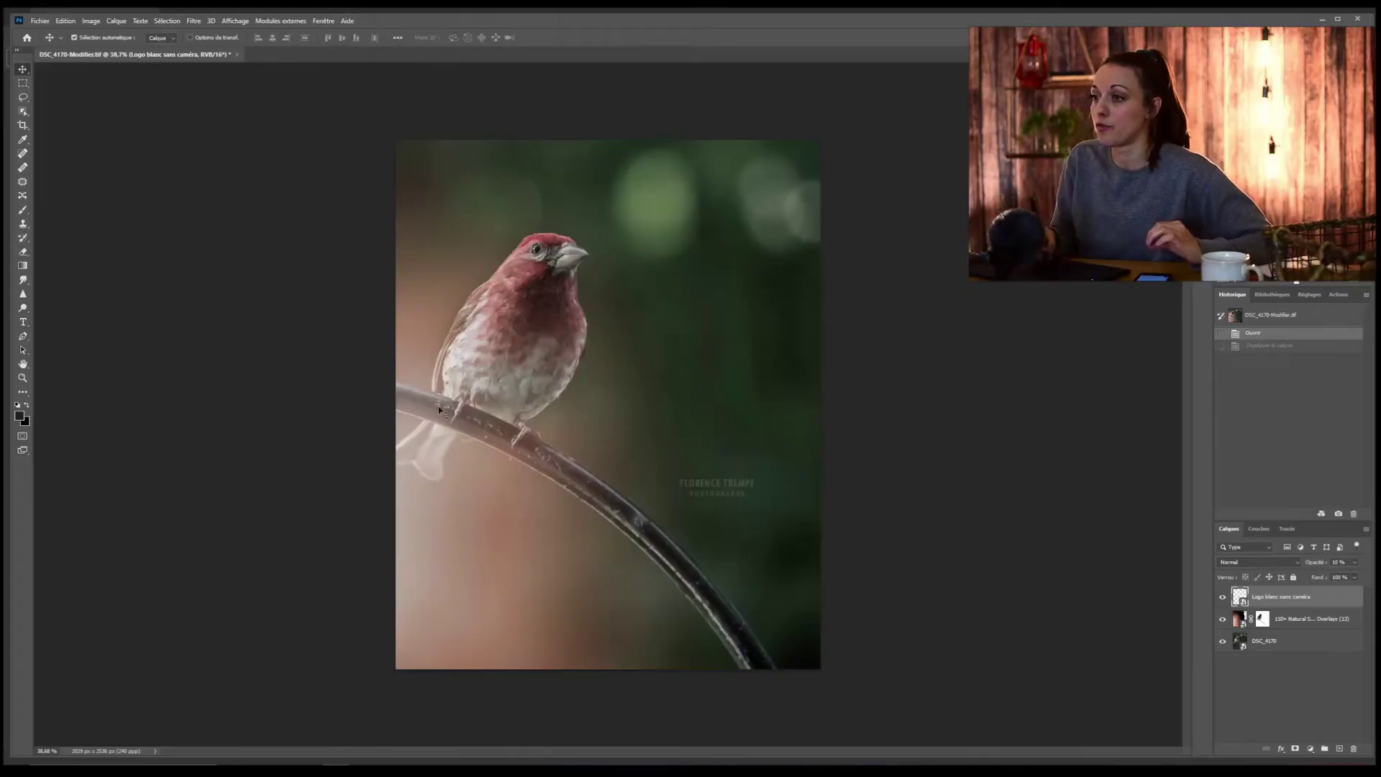
- Reset the foreground and background colors to default black and white, and swap them back and forth several times
click(17, 405)
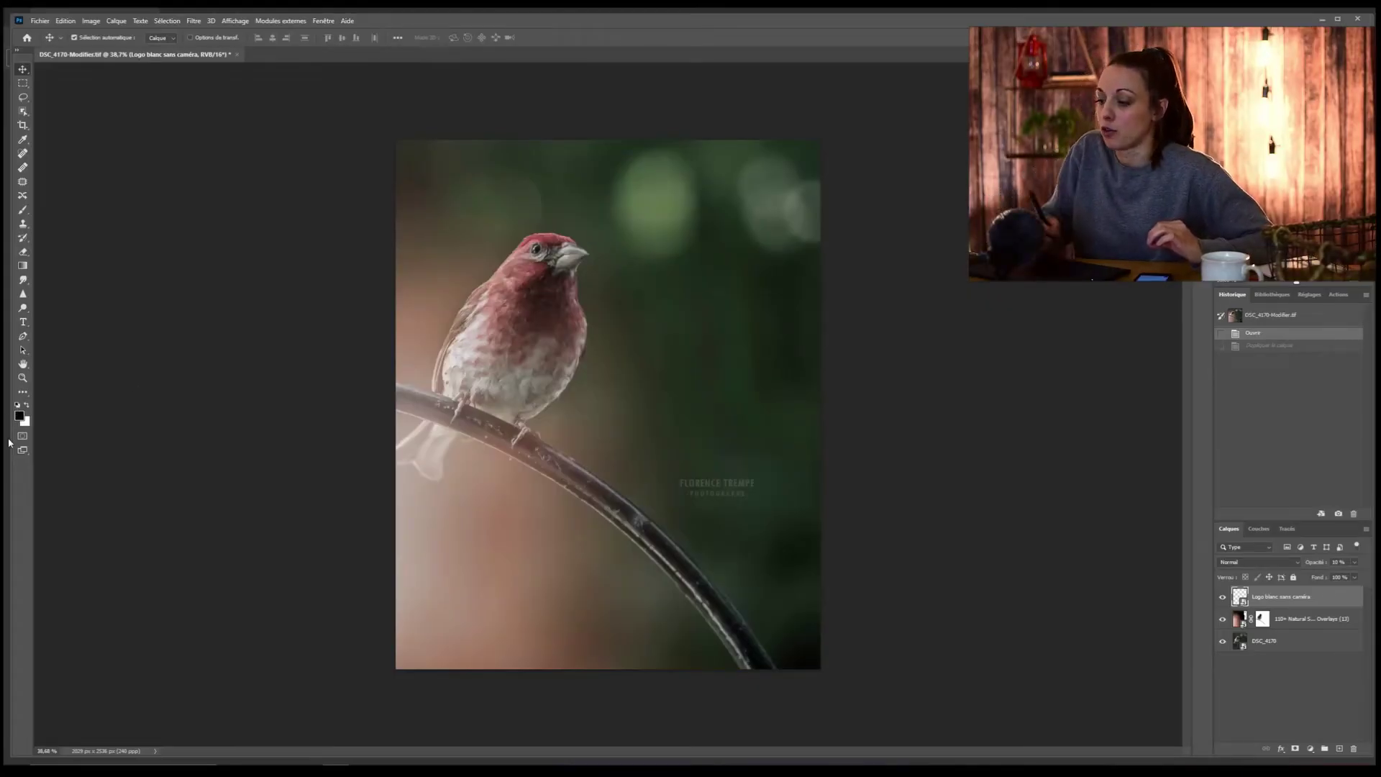
key(x)
key(x)
key(x)
key(x)
key(x)
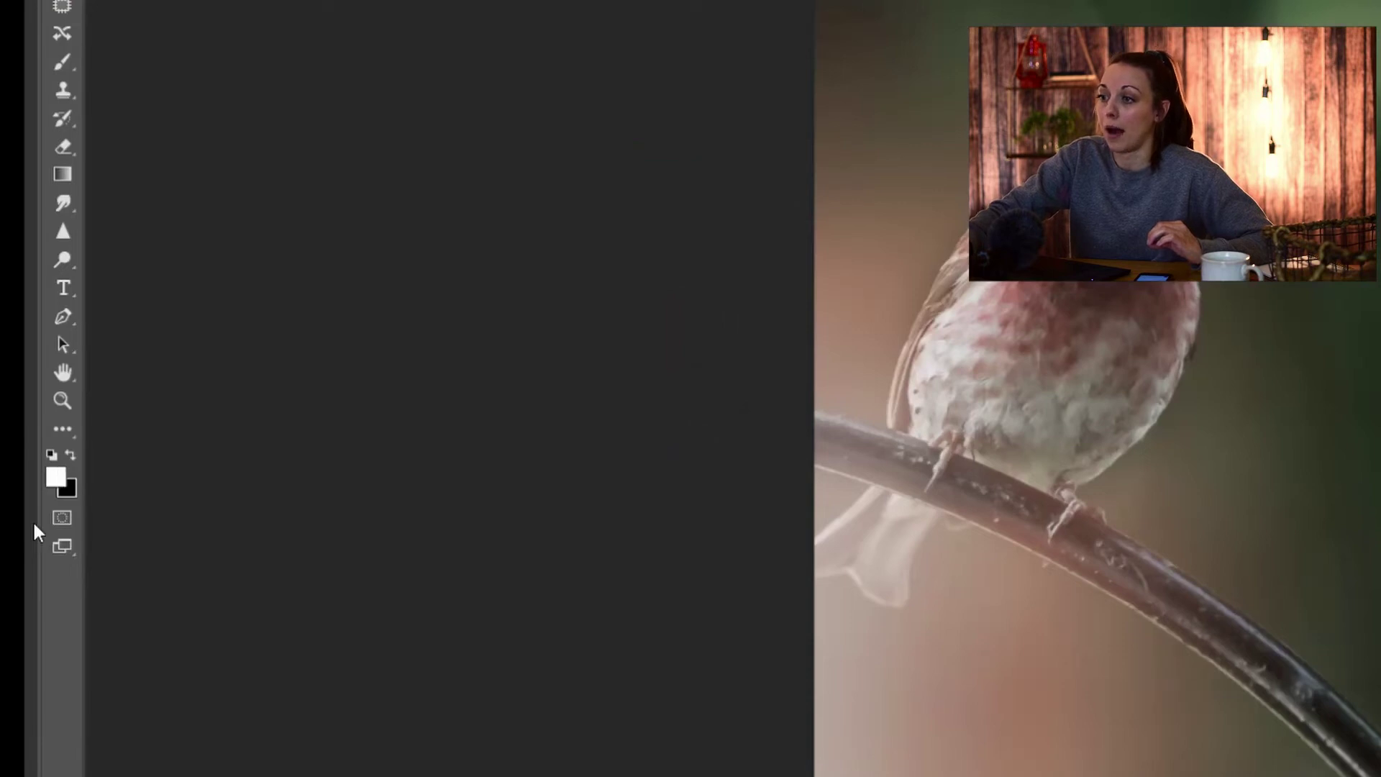
key(x)
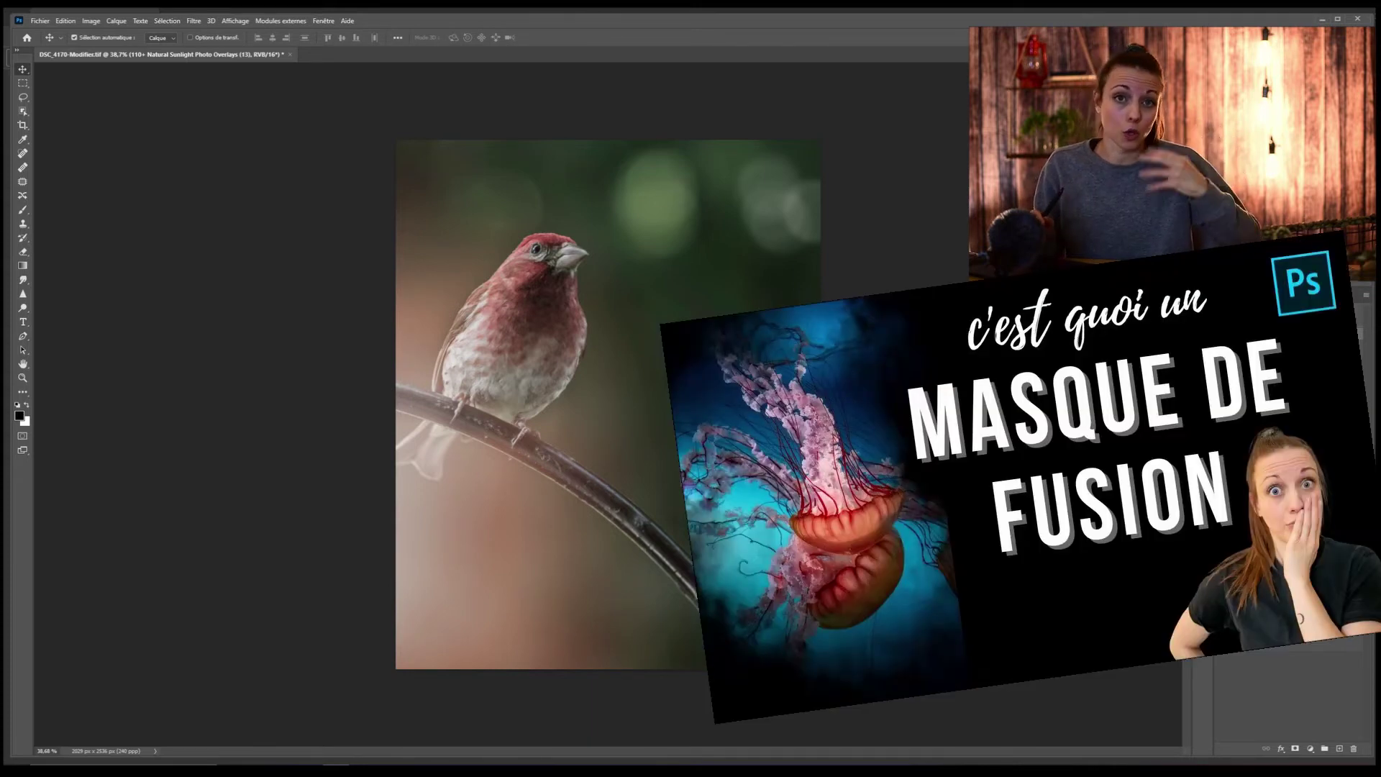
- Select the layer mask of the sunlight overlay and swap the foreground and background colors until black is in front
click(1264, 622)
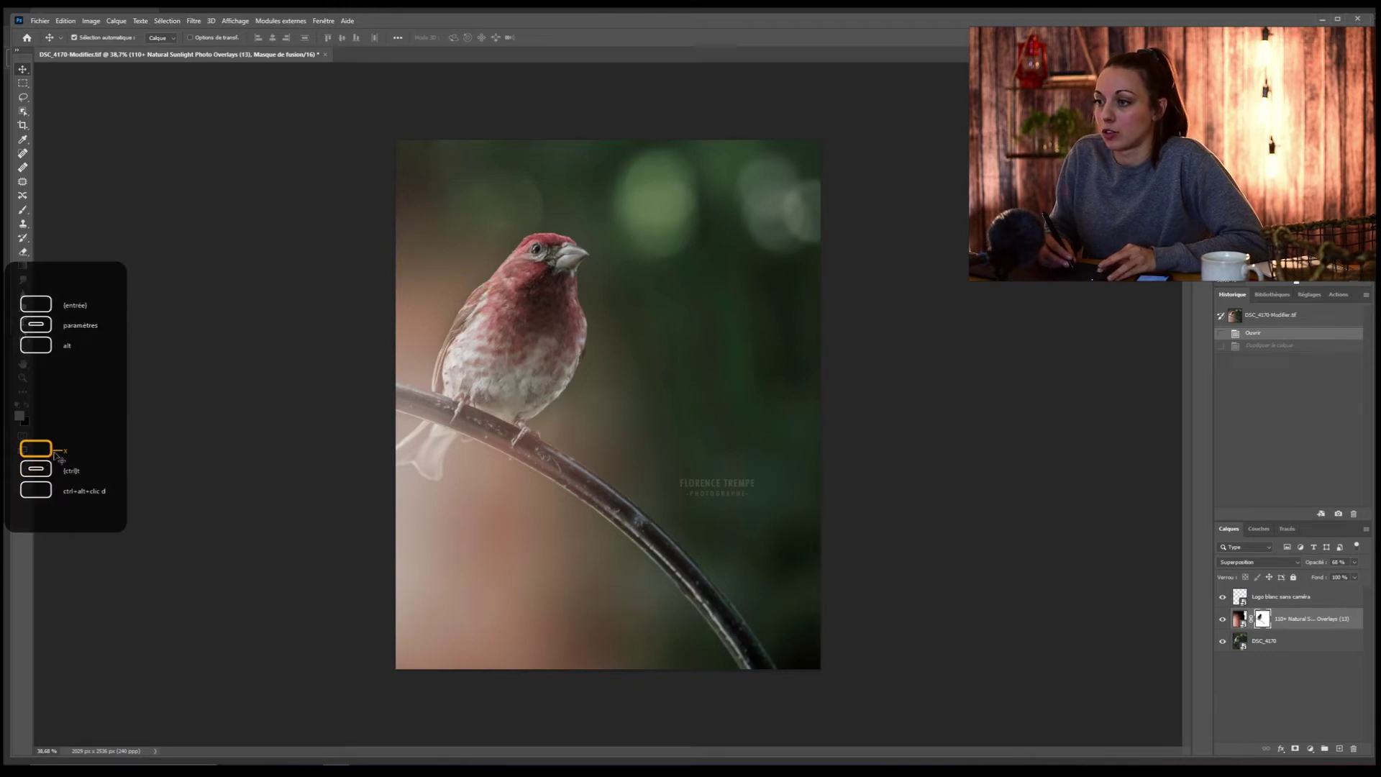
key(x)
key(x)
key(x)
key(x)
key(x)
key(x)
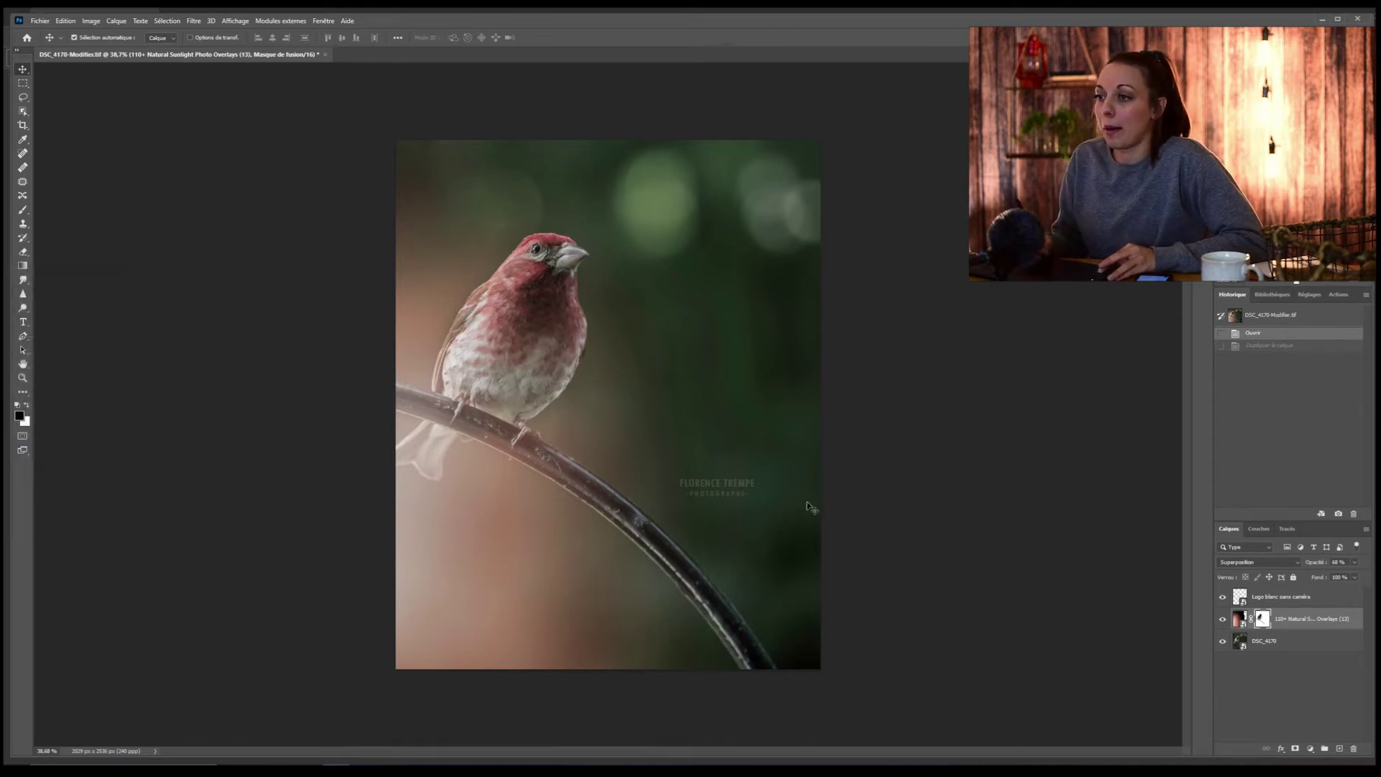
key(x)
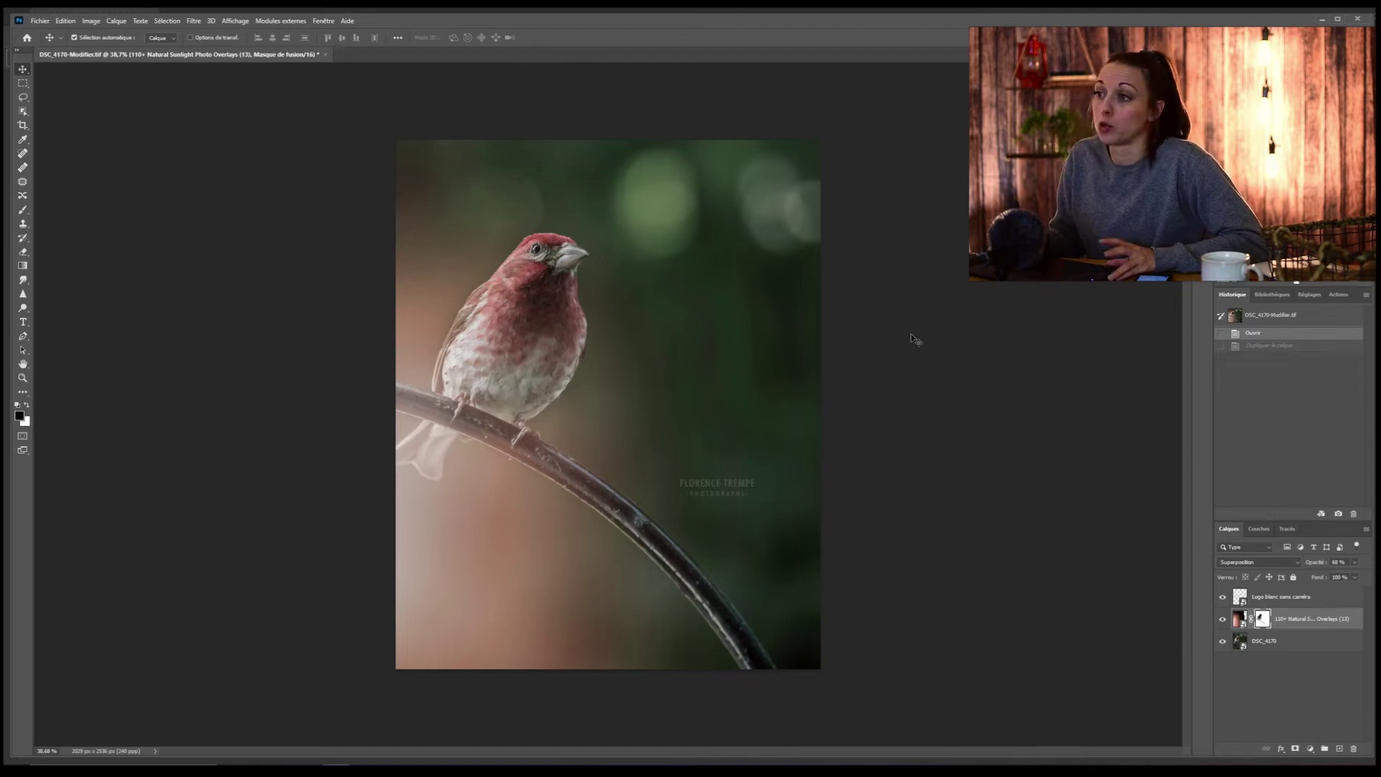
- With the Brush tool, paint a black zigzag on the overlay's mask from beside the bird down past the branch
click(23, 209)
right_click(716, 386)
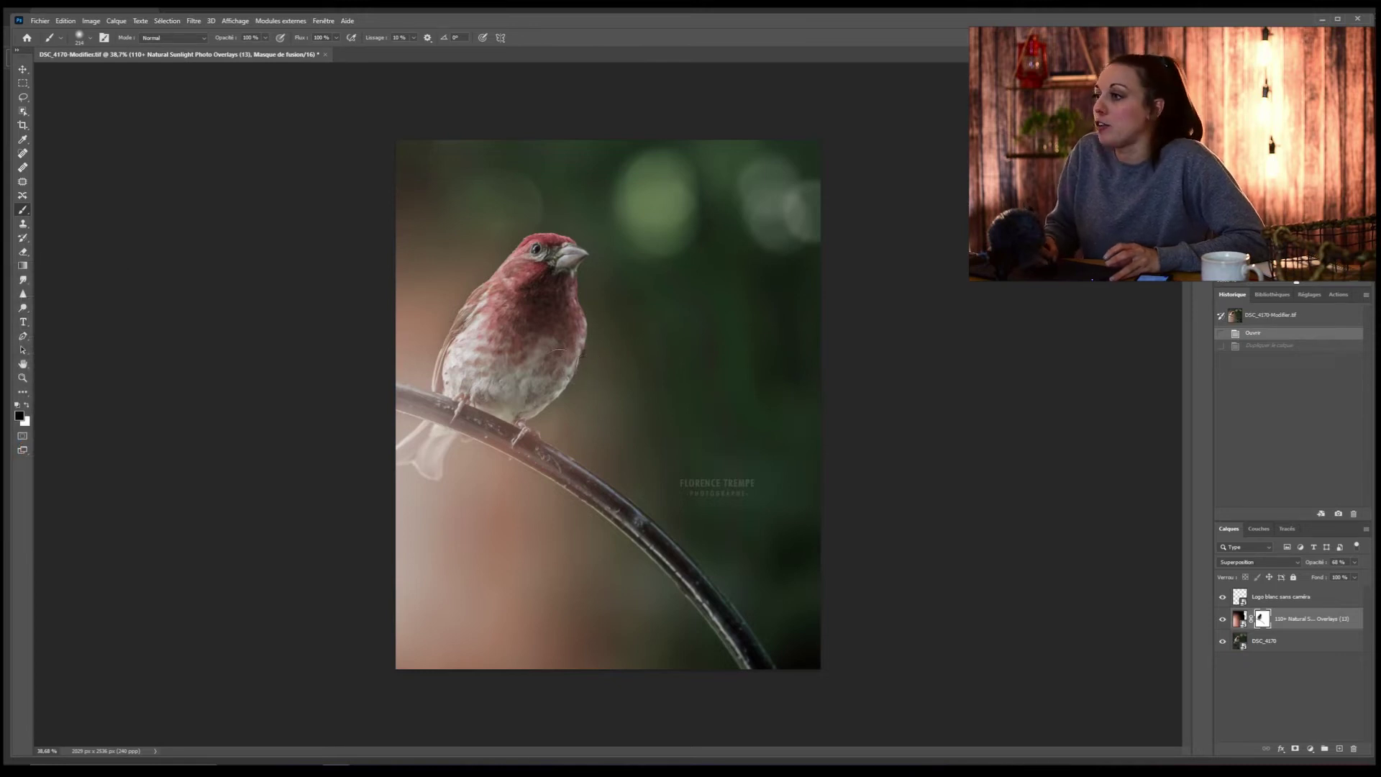
mouse_move(608, 356)
mouse_down()
mouse_move(496, 518)
mouse_move(550, 633)
mouse_up()
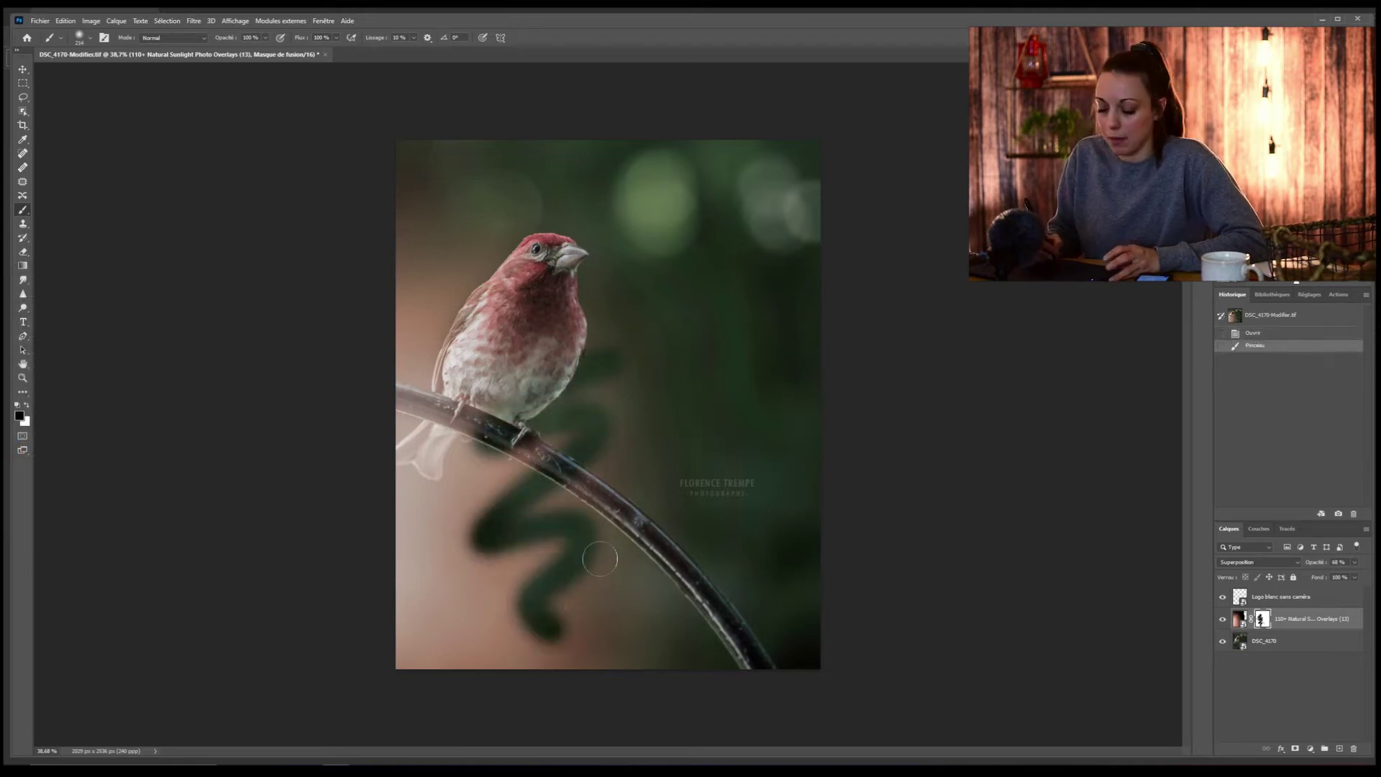
- Enlarge the brush and paint white on the overlay's mask over the zigzag and the bird to restore the sunlight effect
key(x)
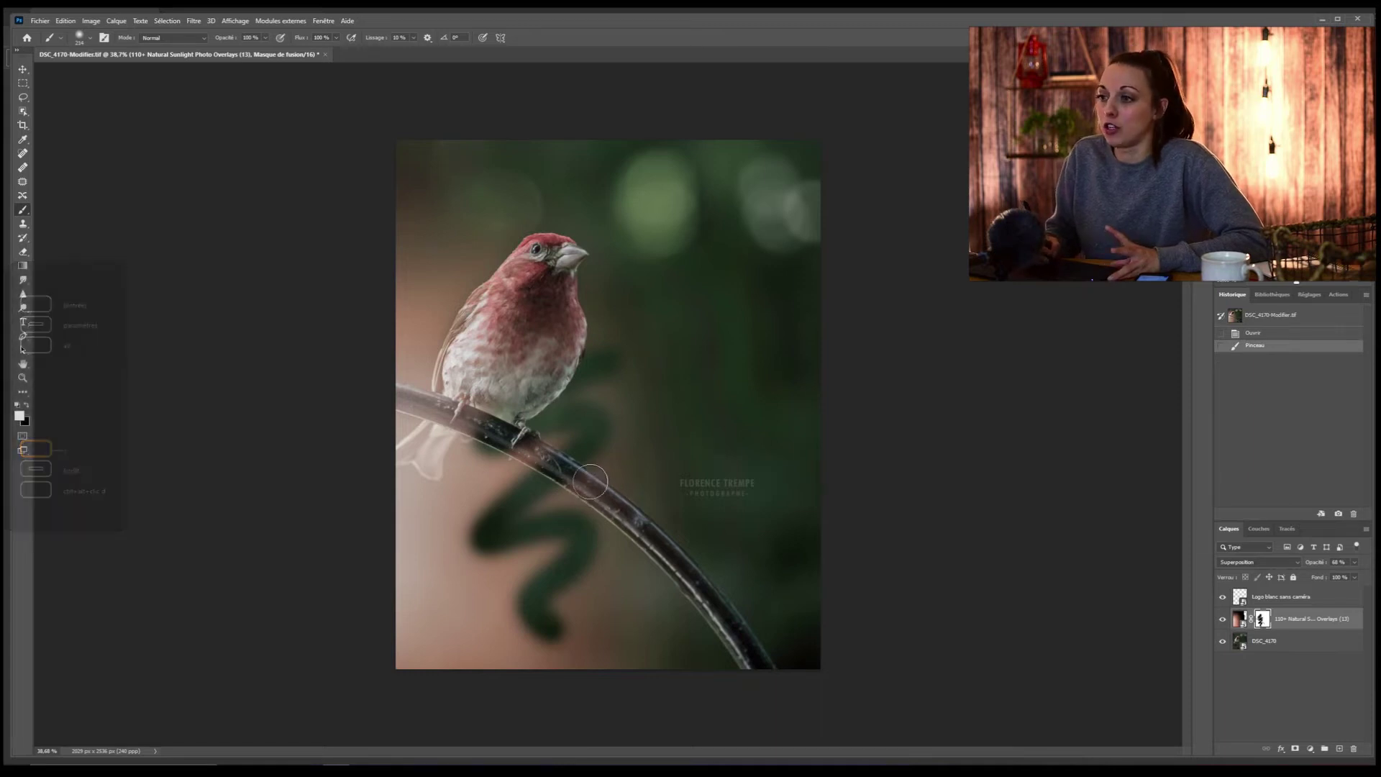
key(bracketright)
key(bracketright)
key(bracketright)
mouse_move(573, 486)
mouse_down()
mouse_move(598, 460)
mouse_move(589, 543)
mouse_move(550, 628)
mouse_move(540, 580)
mouse_move(578, 477)
mouse_up()
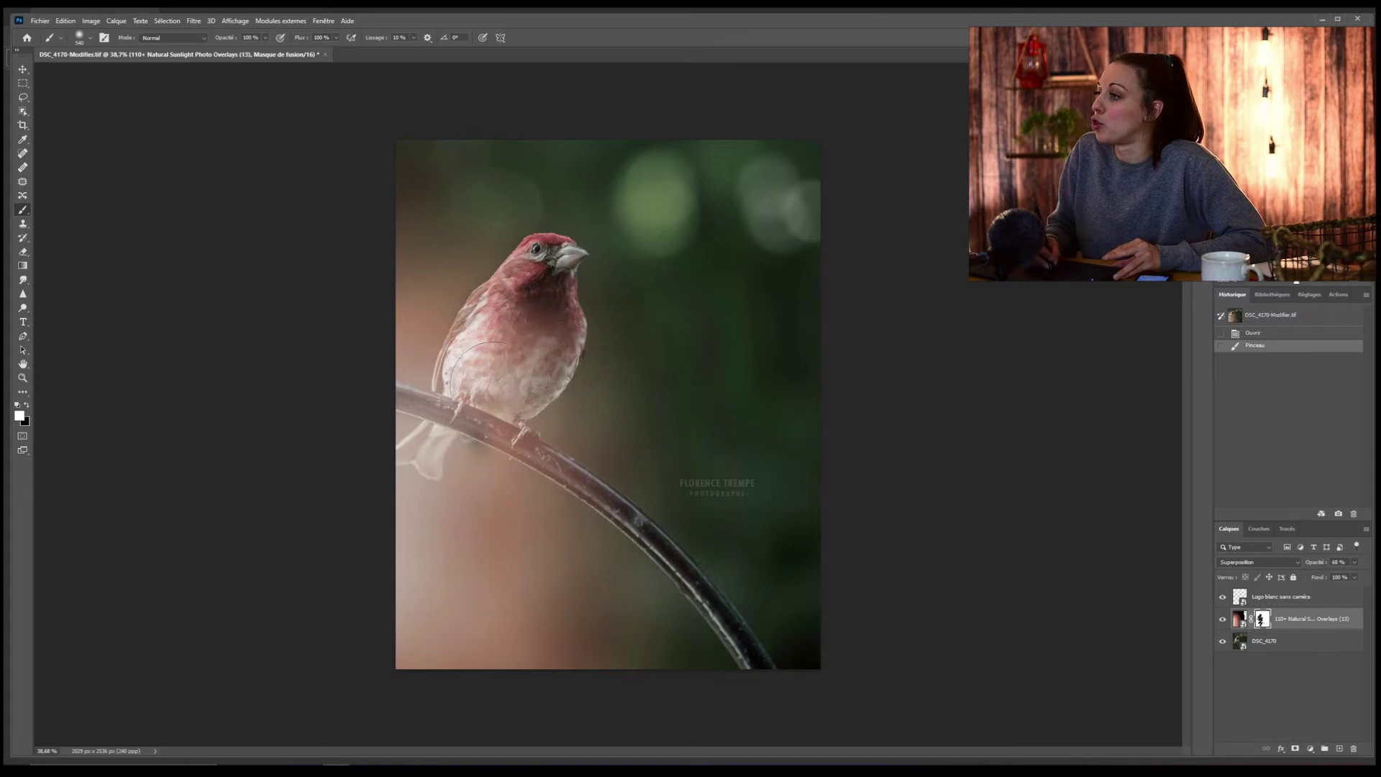
click(539, 272)
click(471, 223)
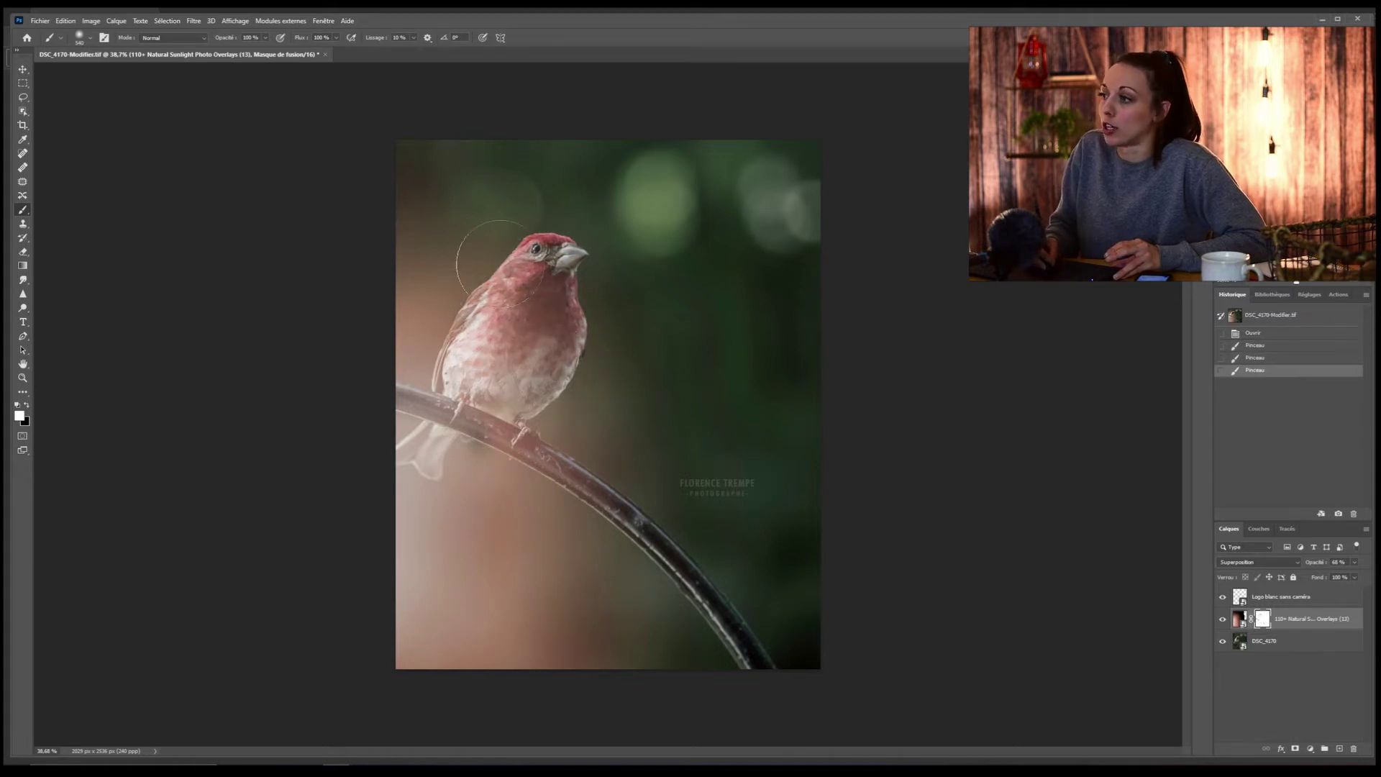
click(626, 384)
- With a smaller brush and black in front, paint over the bird's head and chest on the sunlight overlay's mask
key(x)
alt+right_click(541, 291)
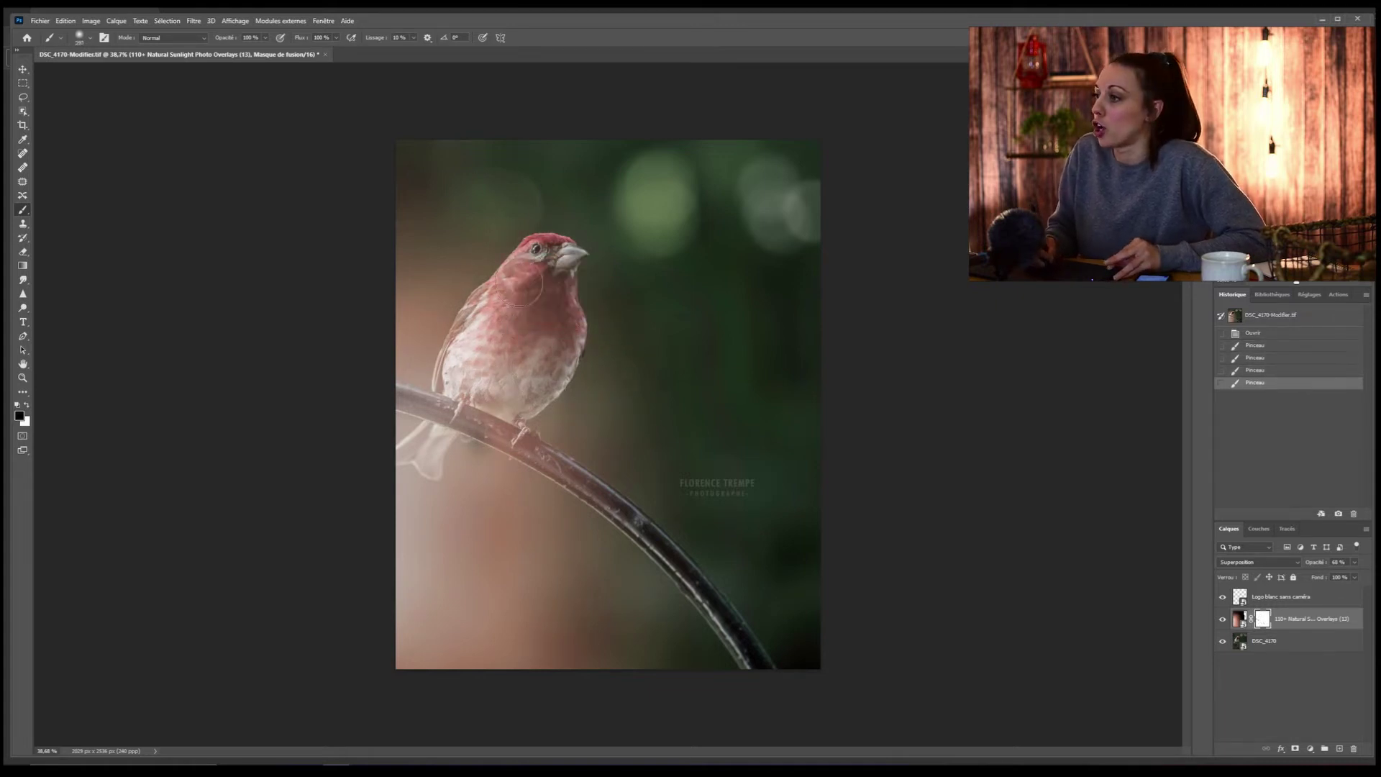
click(552, 261)
click(521, 256)
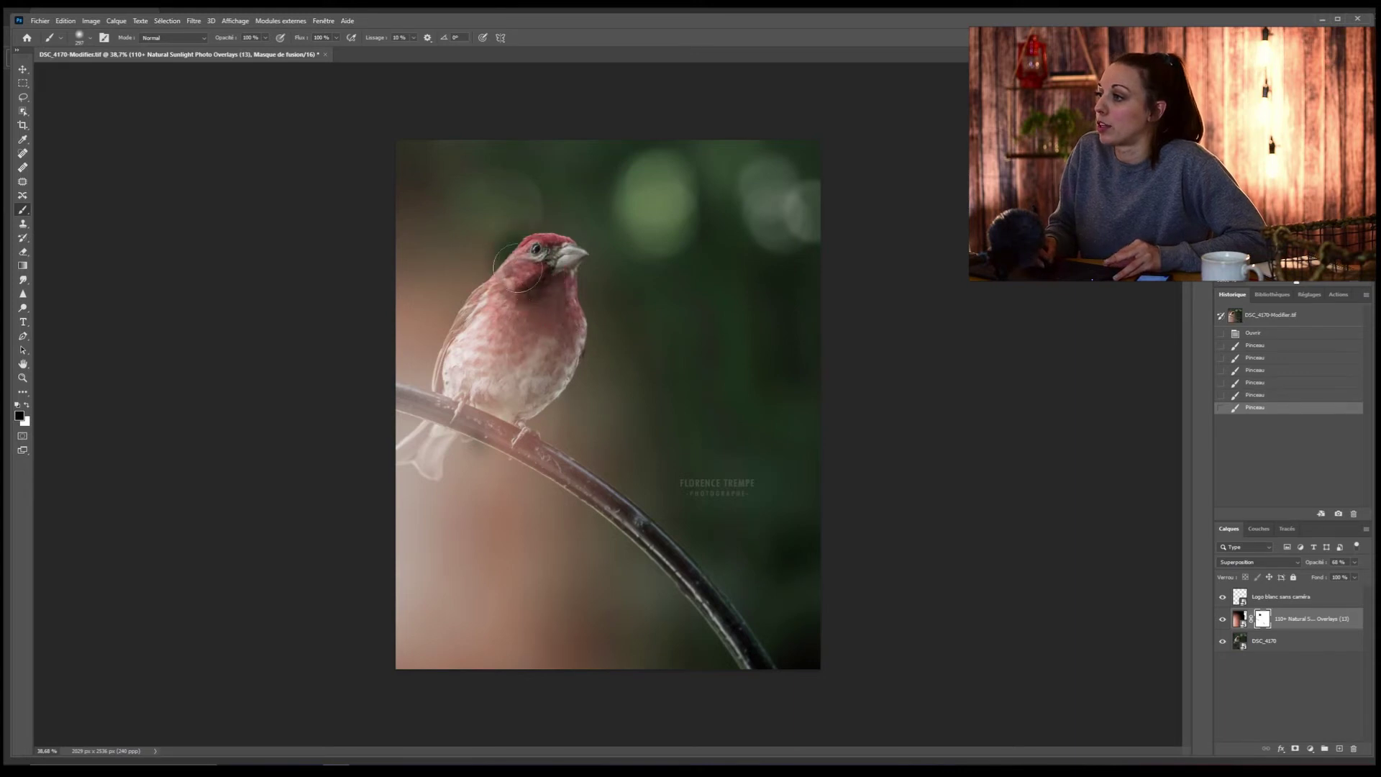
click(484, 261)
click(475, 307)
click(531, 308)
click(522, 275)
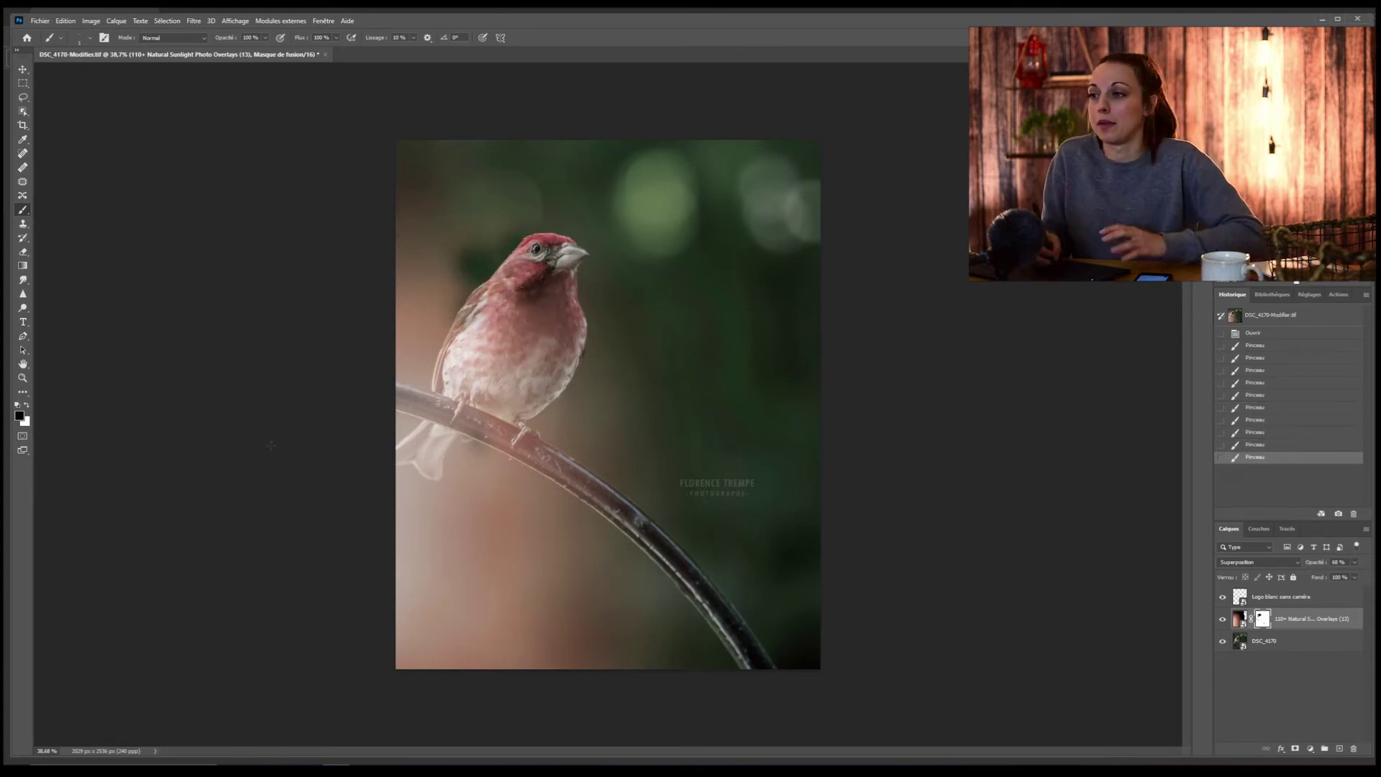
- Swap the foreground and background colors back and forth
click(28, 407)
click(28, 407)
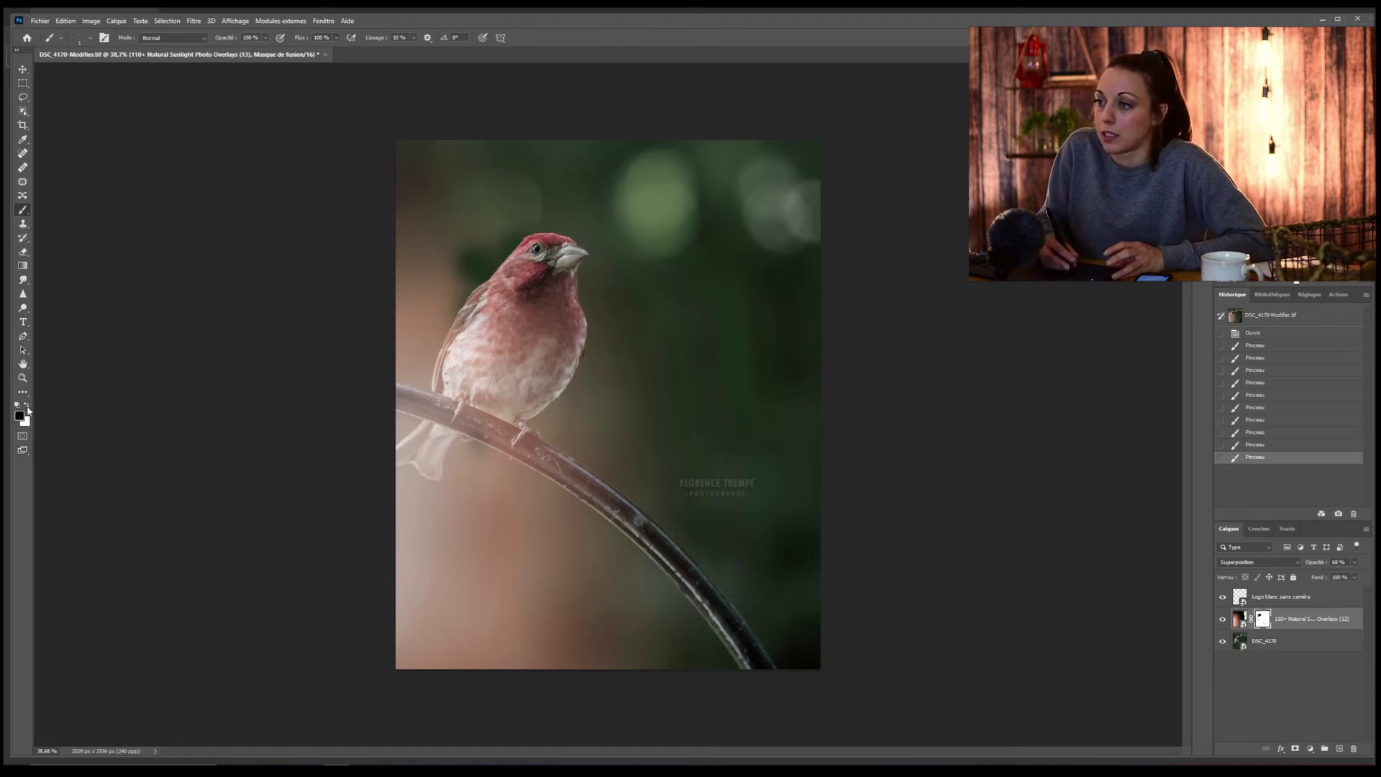
click(29, 407)
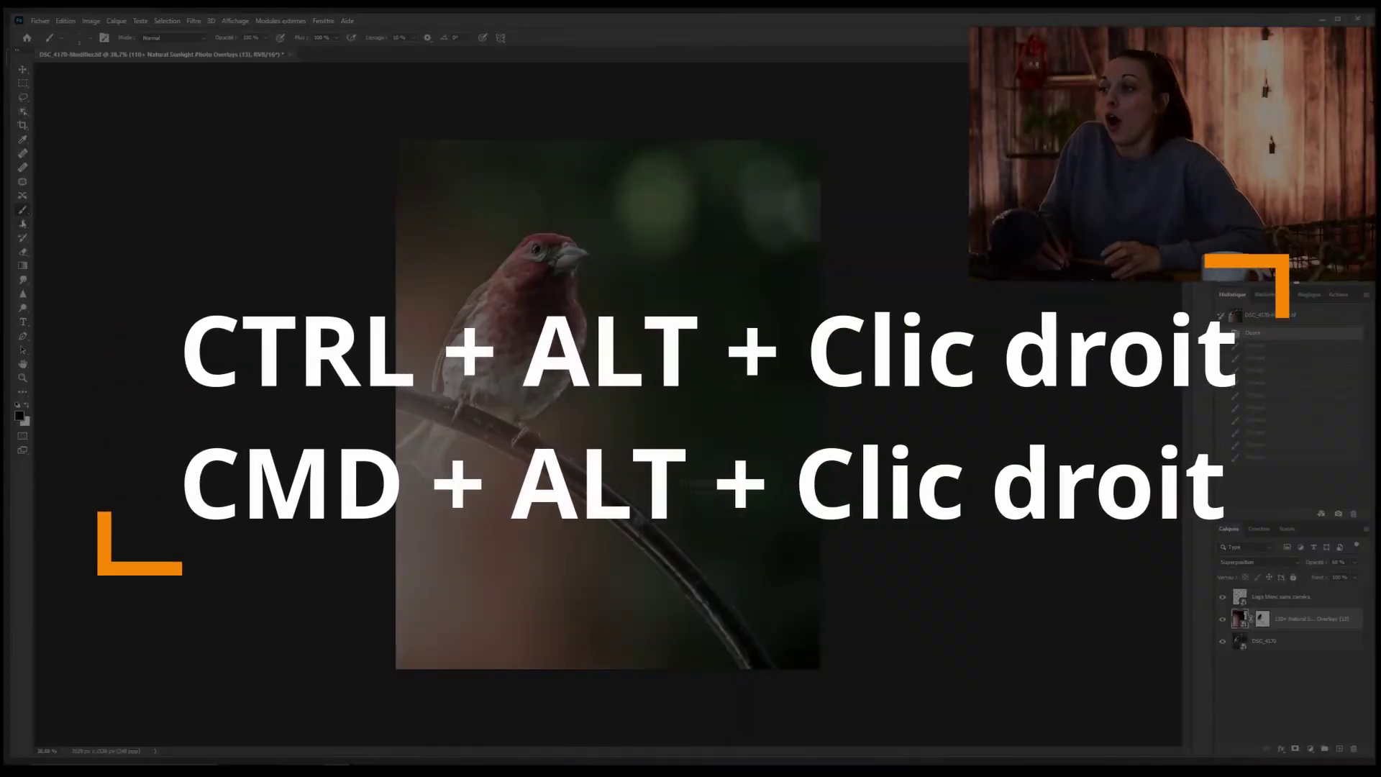
- Select the sunlight overlay's mask and resize the brush several times, both directly on the canvas and with the size slider
click(1263, 618)
mouse_move(656, 363)
mouse_down()
mouse_move(678, 365)
mouse_move(680, 385)
mouse_up()
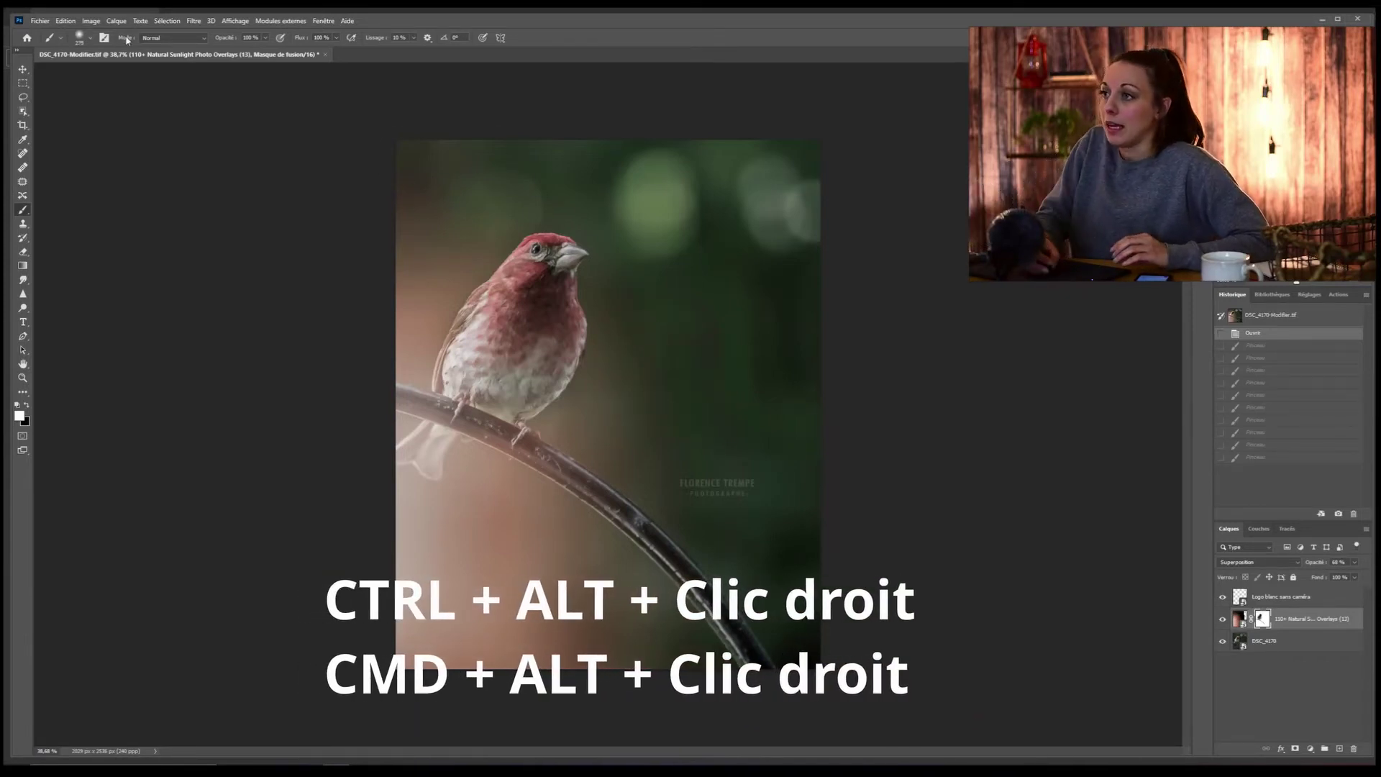
click(89, 39)
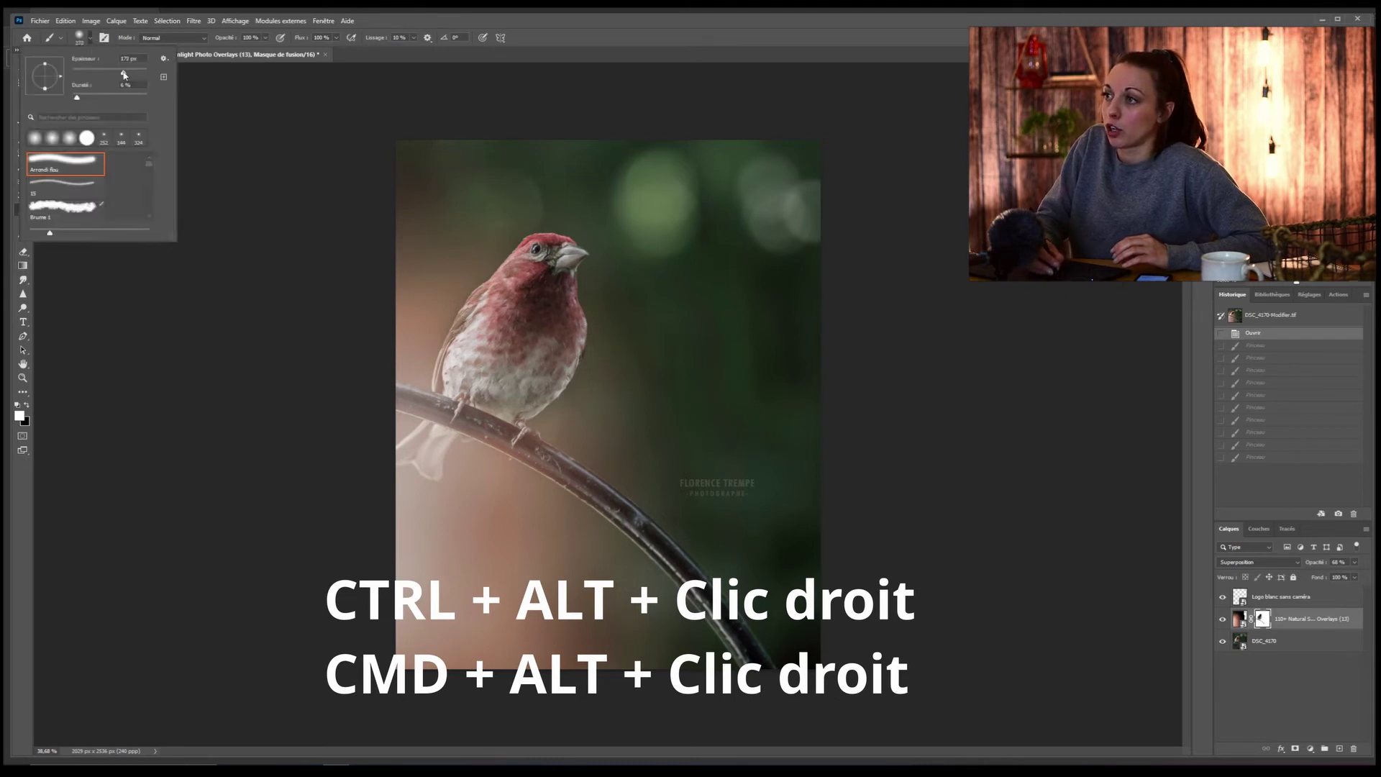
drag(121, 74, 118, 74)
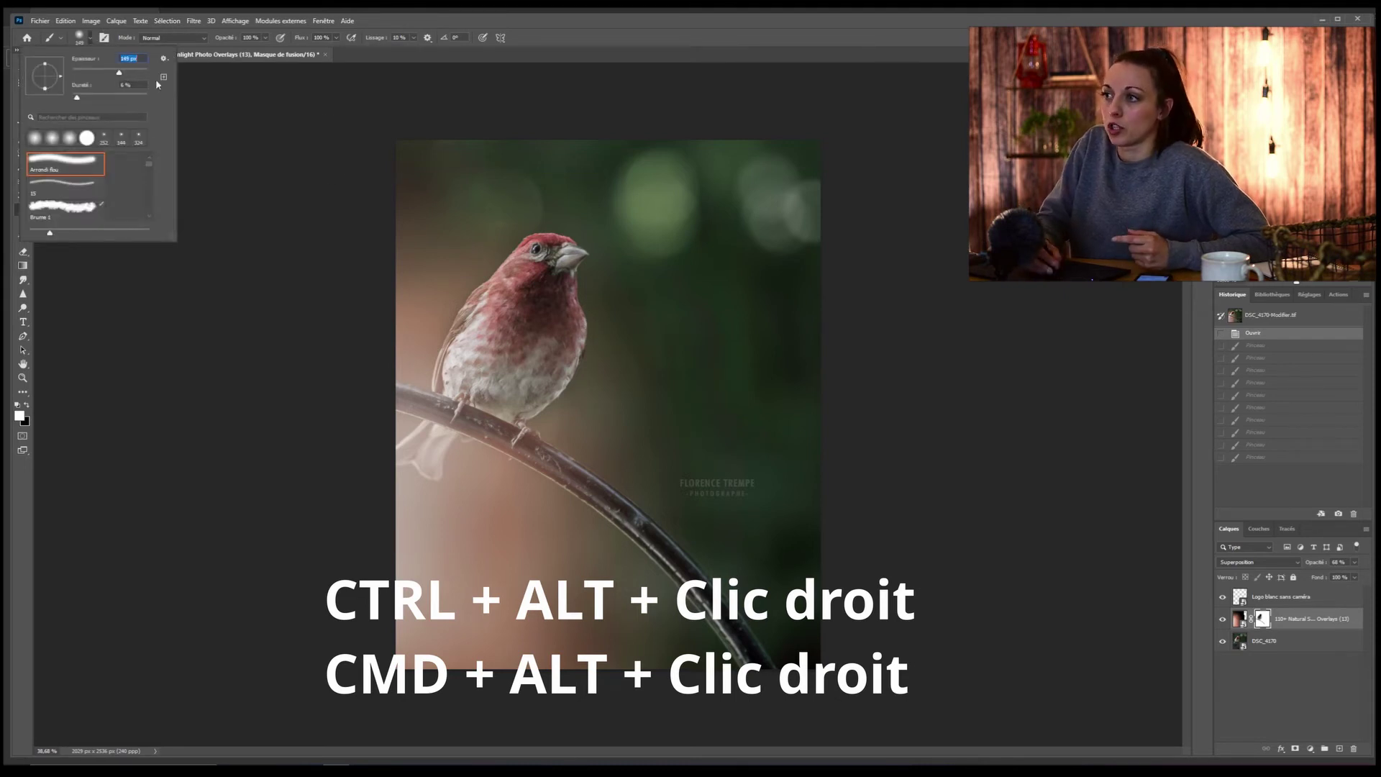
ctrl+alt+right_click(658, 333)
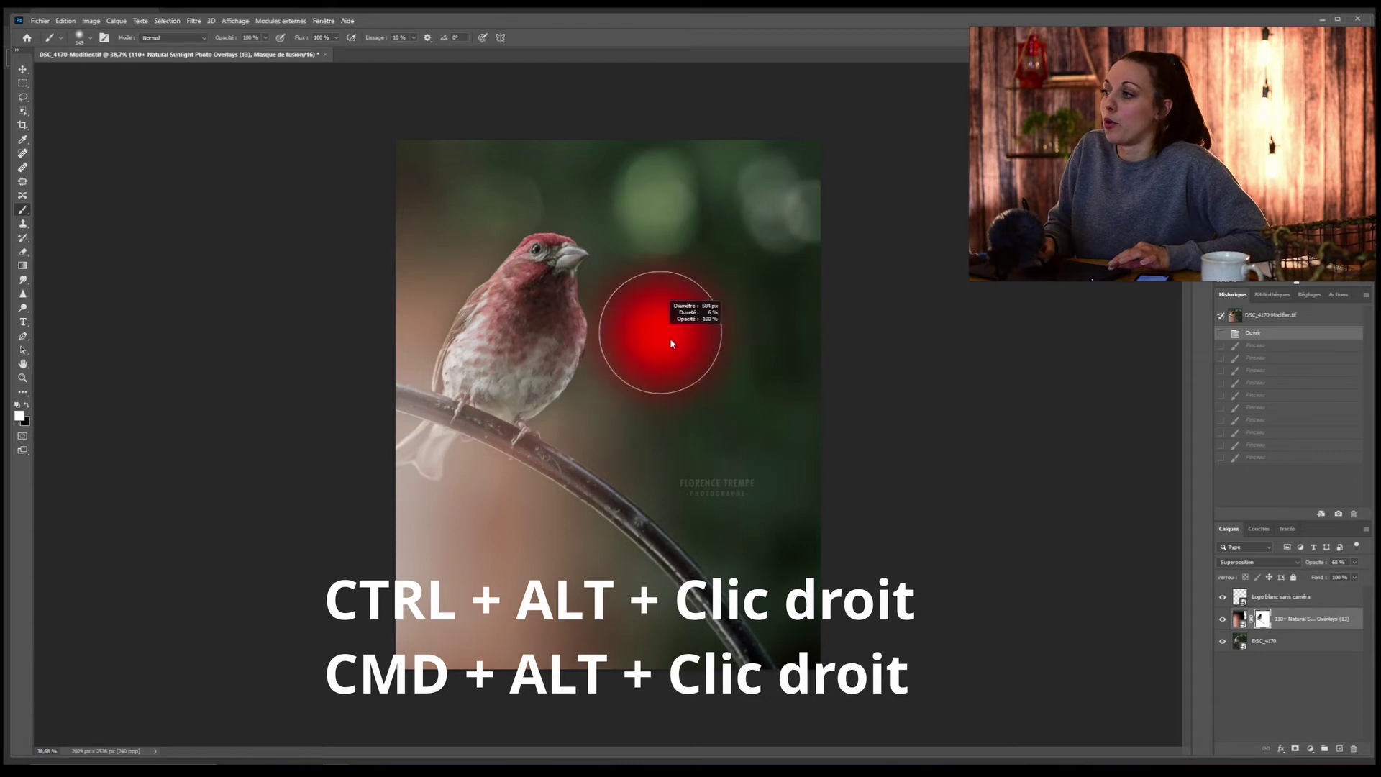
drag(642, 344, 654, 344)
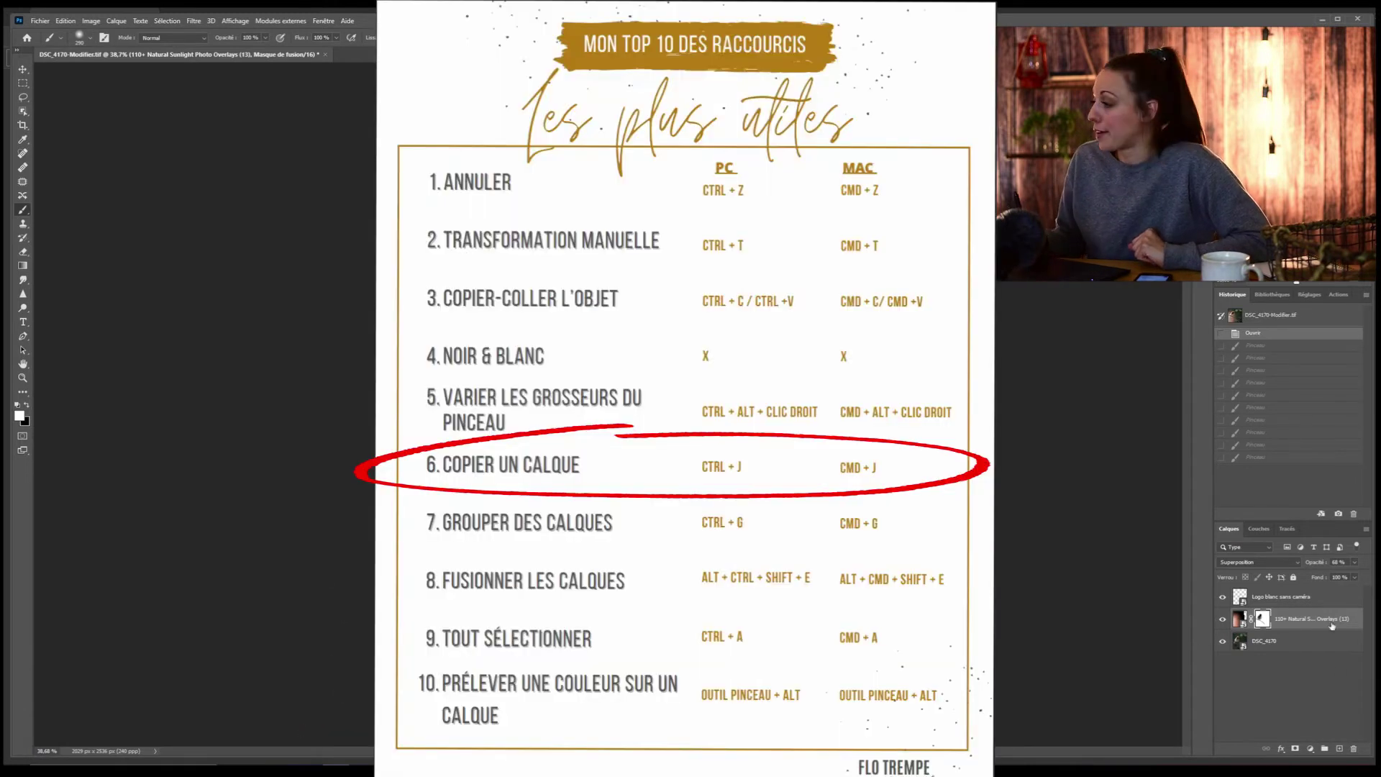
- Duplicate the DSC_4170 layer and undo the duplication
click(1274, 642)
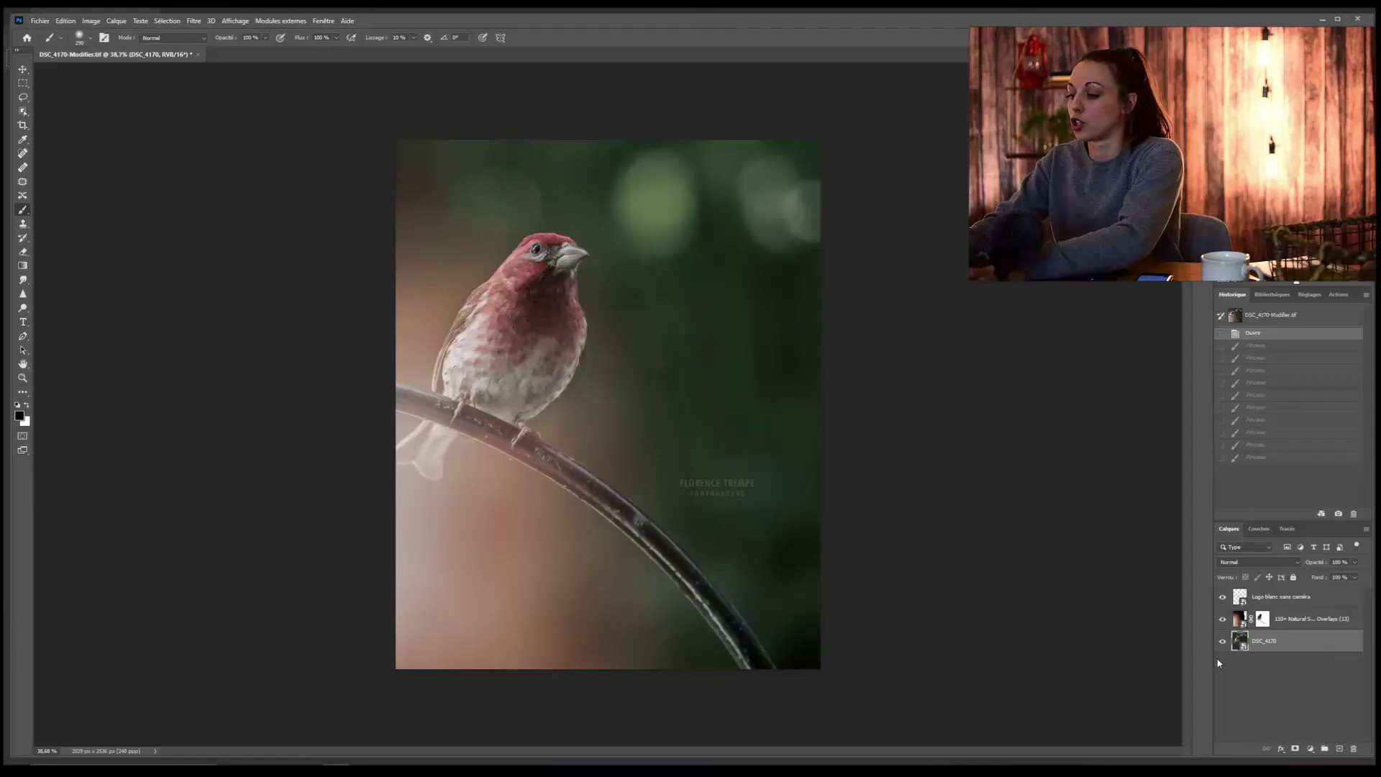
key(ctrl+j)
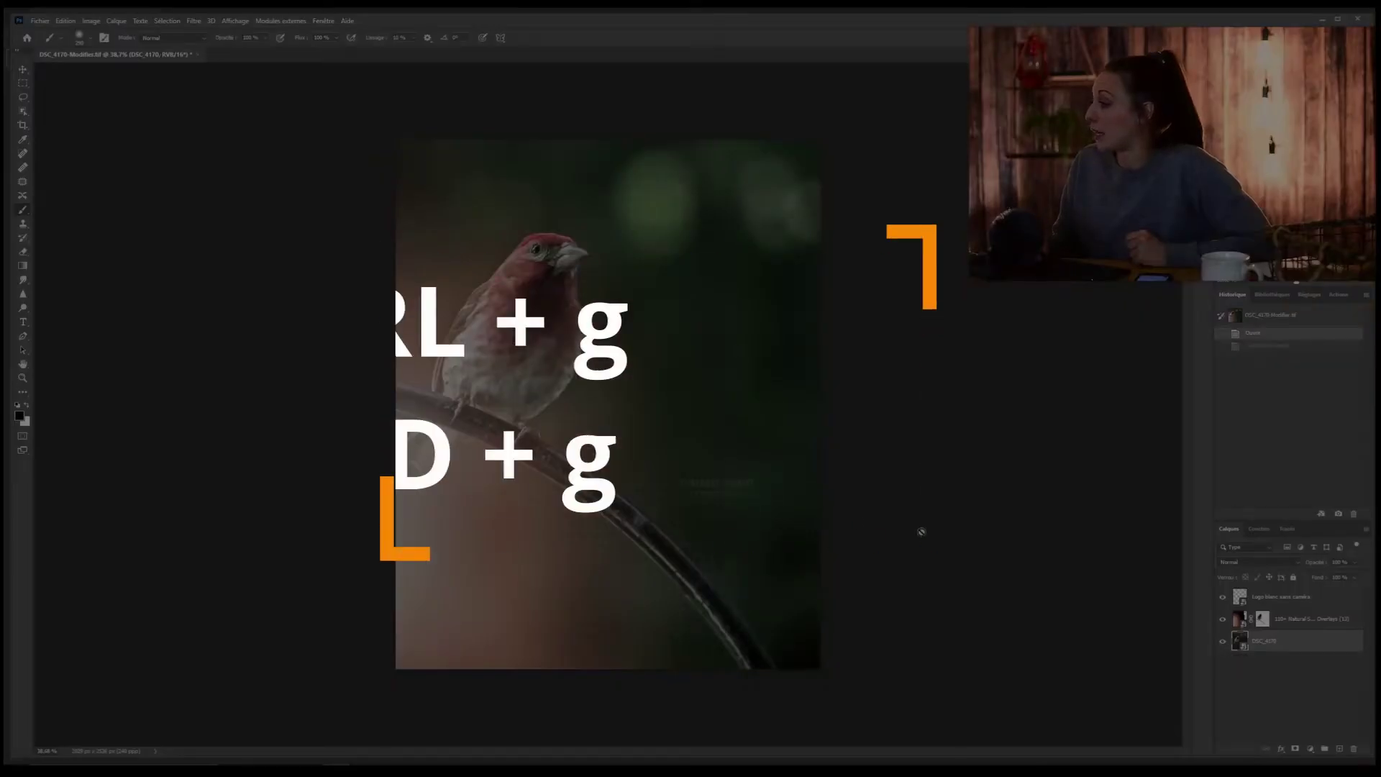
key(ctrl+z)
- Add a new layer and paint a black stroke beside the bird plus black dots on the bird, branch and background
click(1339, 749)
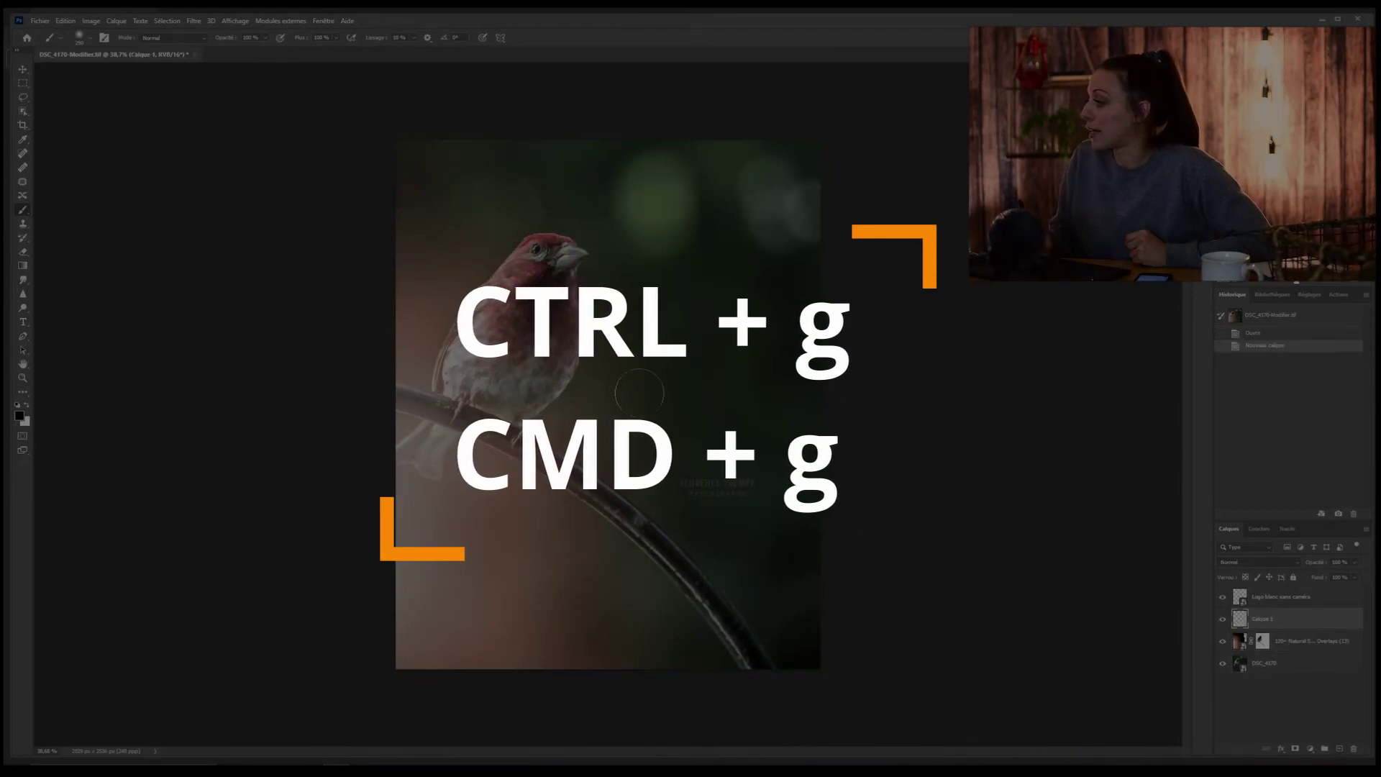
drag(619, 359, 719, 439)
click(655, 221)
click(488, 299)
click(554, 474)
click(656, 534)
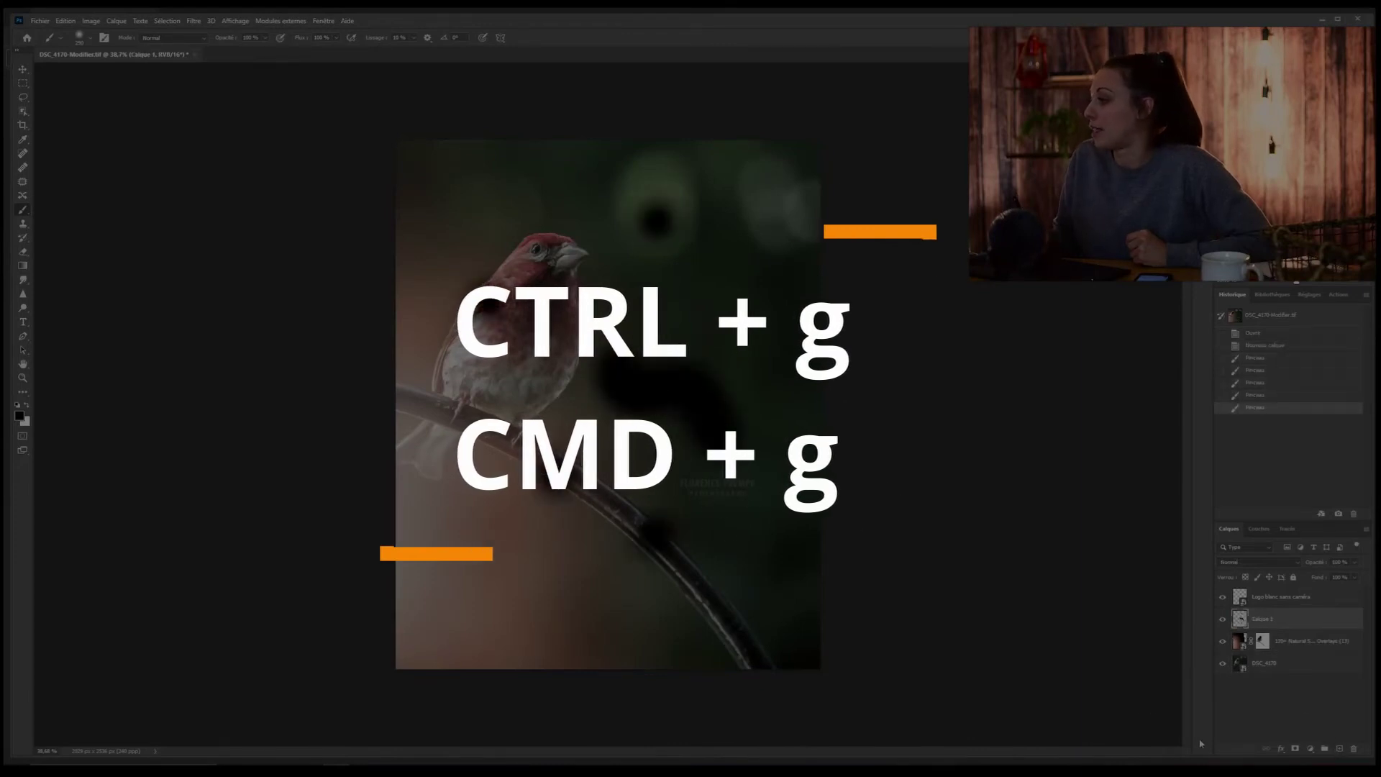
- Add a second new layer and paint black strokes in the photo's lower-left and upper-right corners
click(1339, 748)
mouse_move(410, 568)
mouse_down()
mouse_move(446, 623)
mouse_move(416, 496)
mouse_up()
mouse_move(720, 155)
mouse_down()
mouse_move(609, 170)
mouse_move(707, 237)
mouse_move(709, 180)
mouse_move(733, 210)
mouse_move(827, 162)
mouse_up()
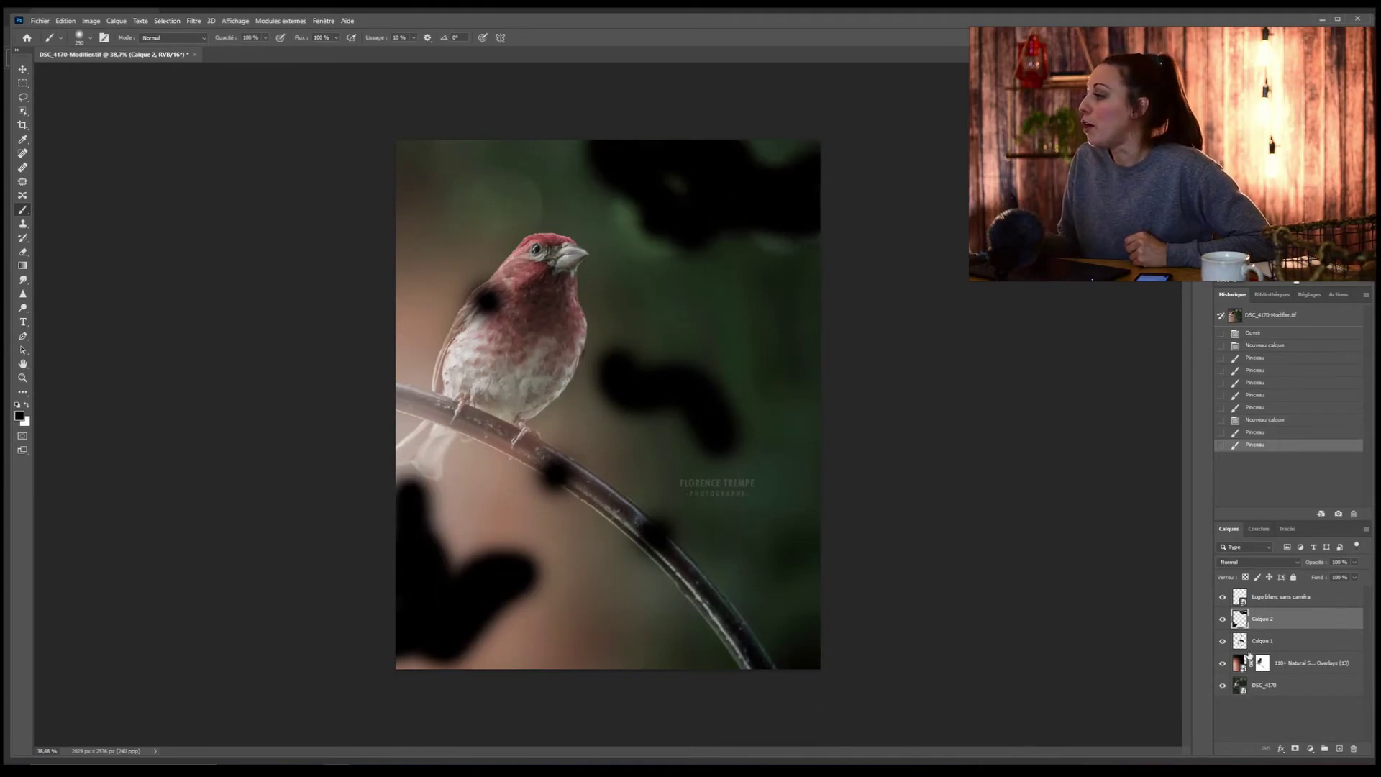
- Select the Calque 1 and Calque 2 layers together and group them
click(1285, 646)
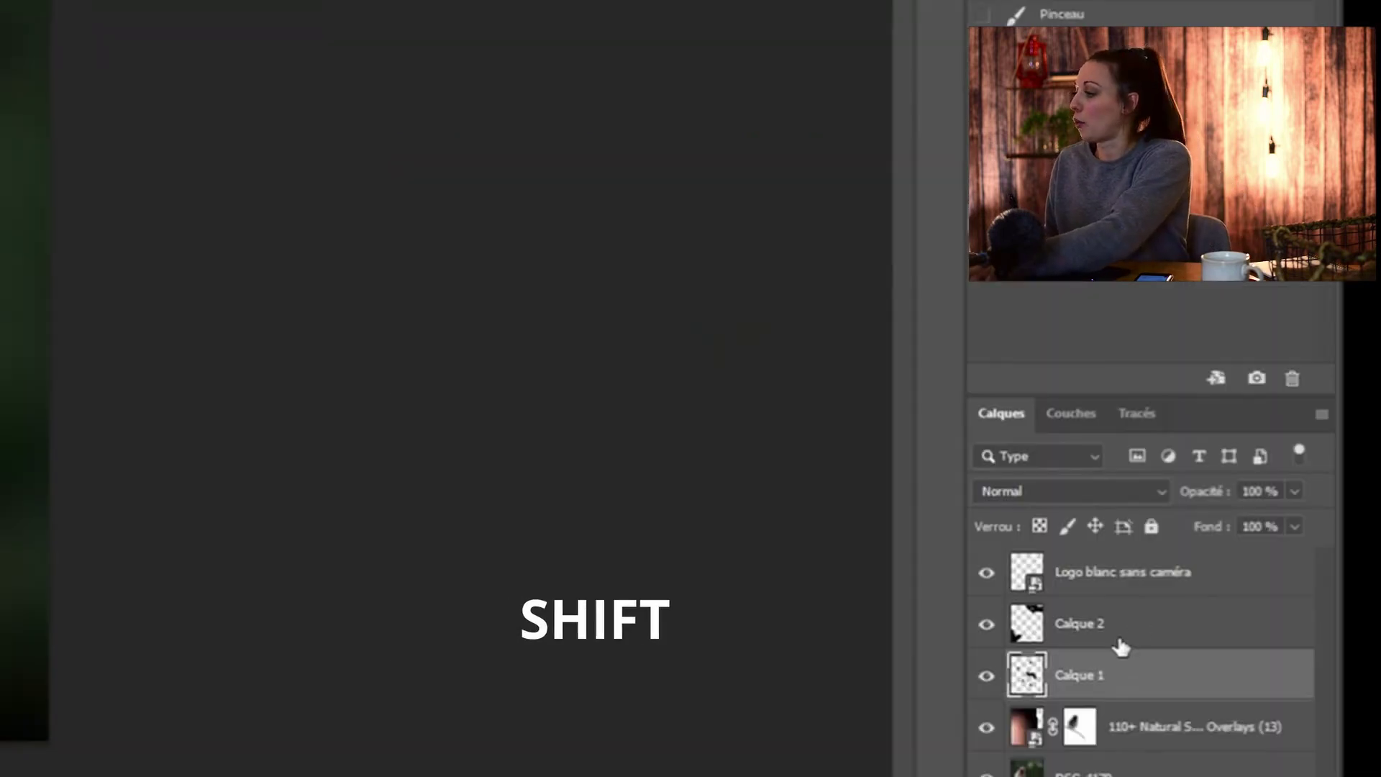
shift+click(1142, 648)
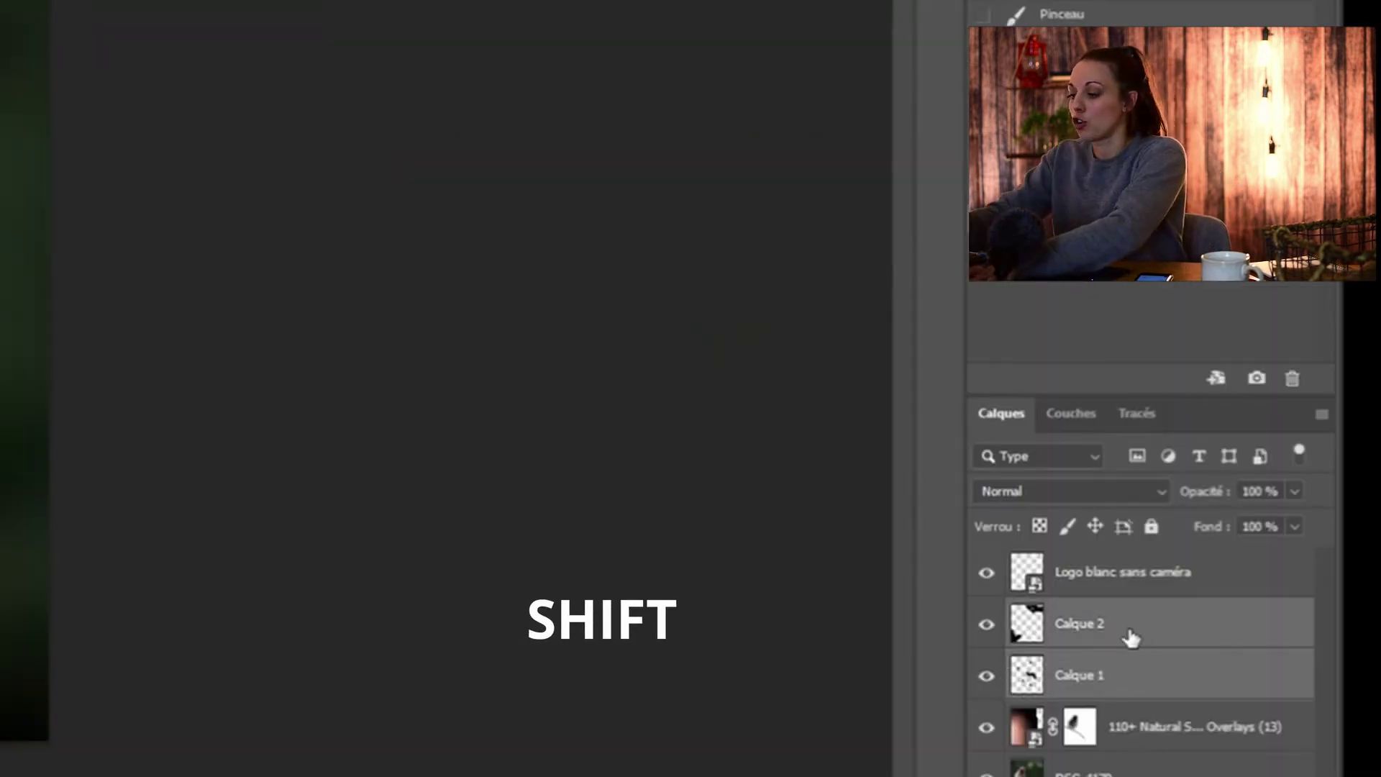
key(ctrl+g)
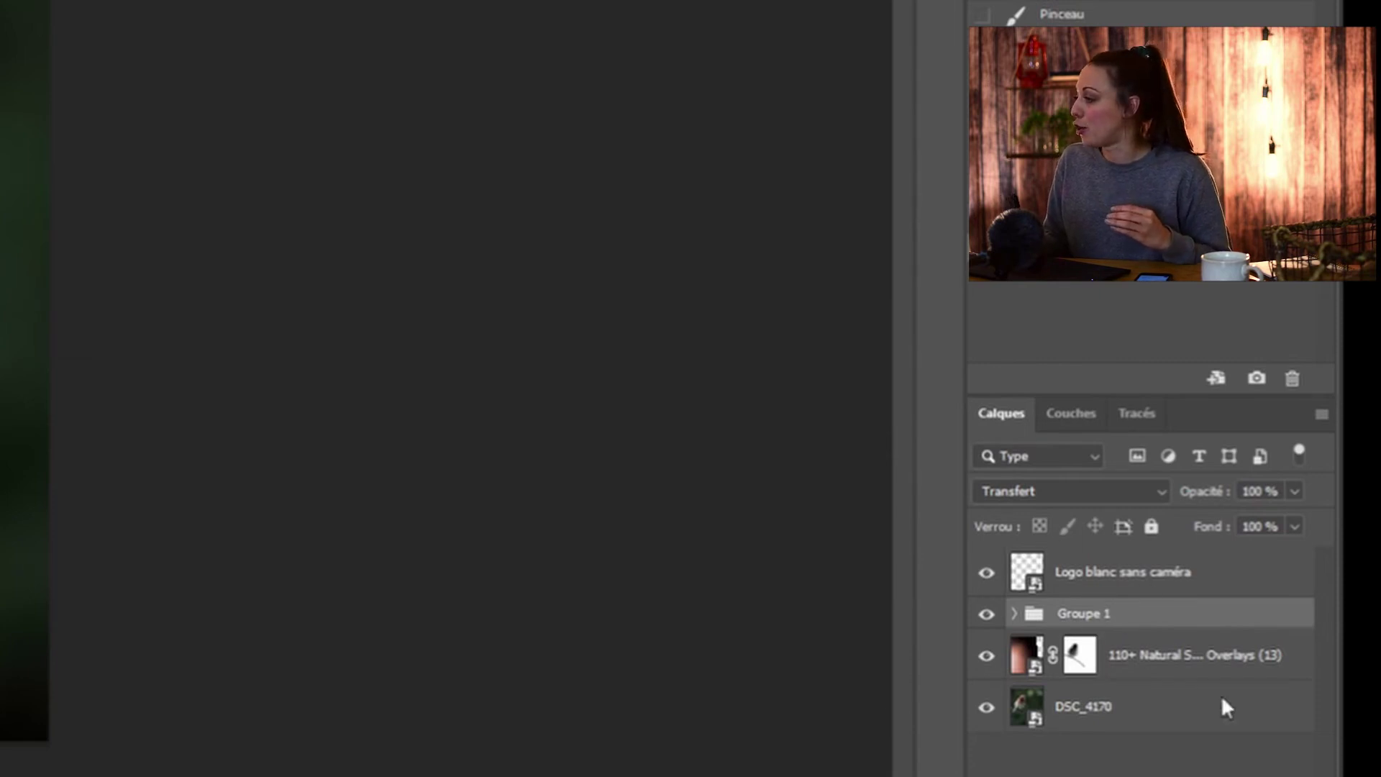
- Rename the new layer group as feuill~es
double_click(1073, 615)
text(f)
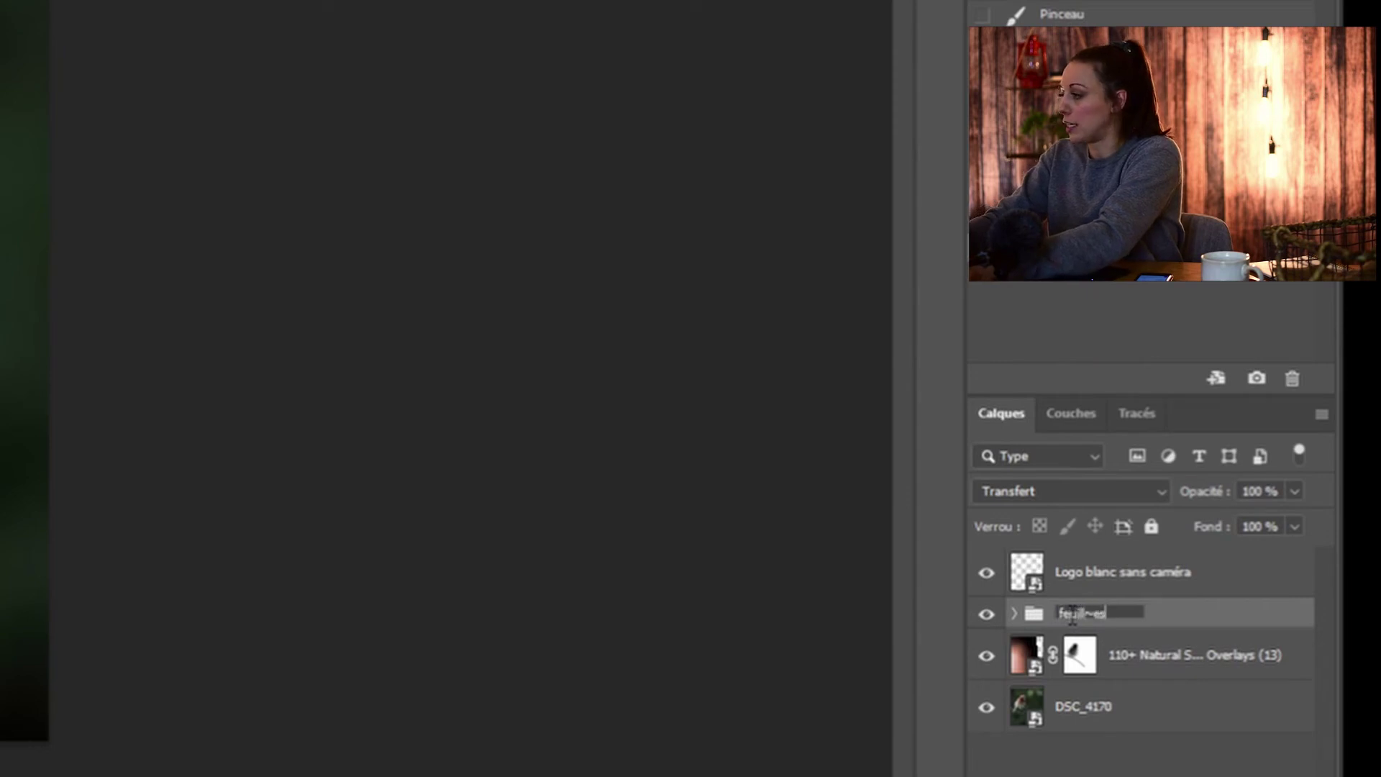
text(euillées)
key(Return)
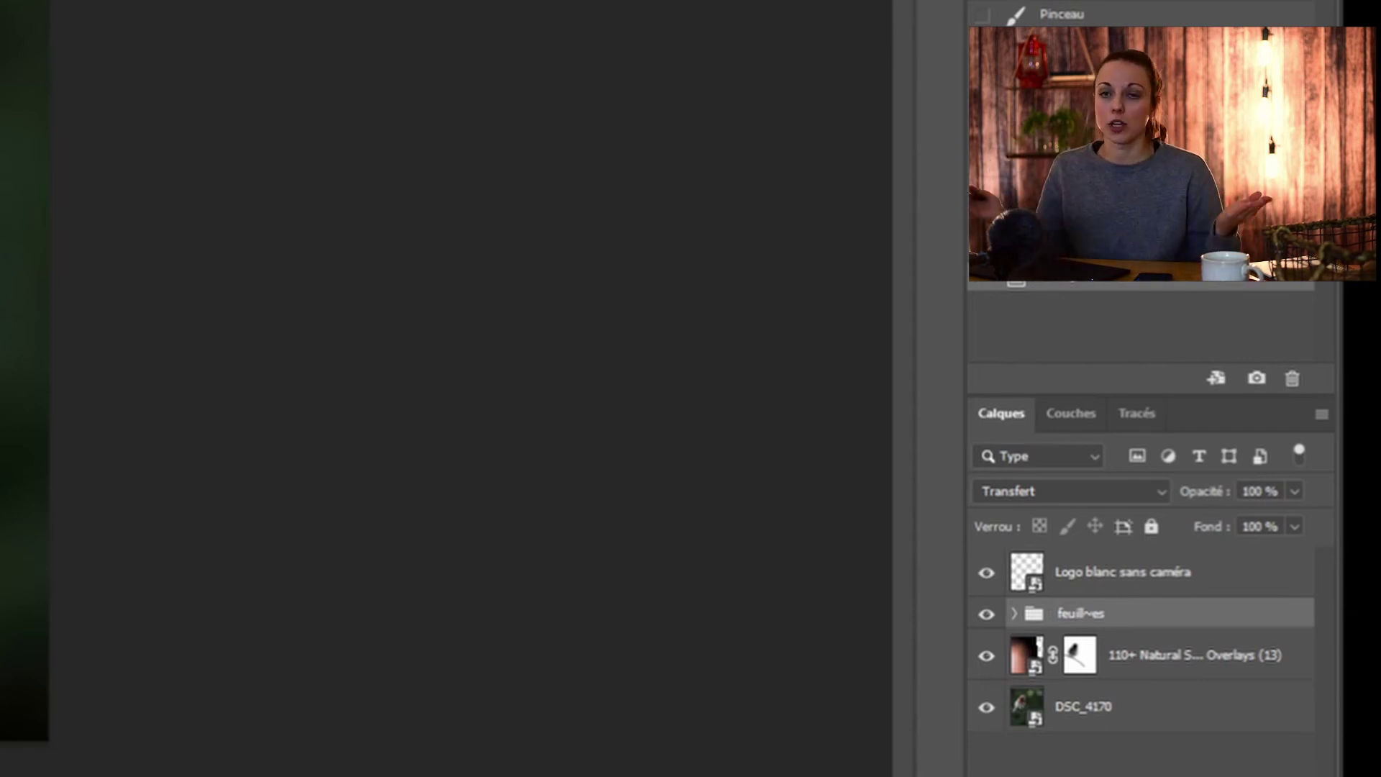
- Expand and collapse the feuill~es group to review its layers, and adjust the opacity of the whole group
click(1014, 615)
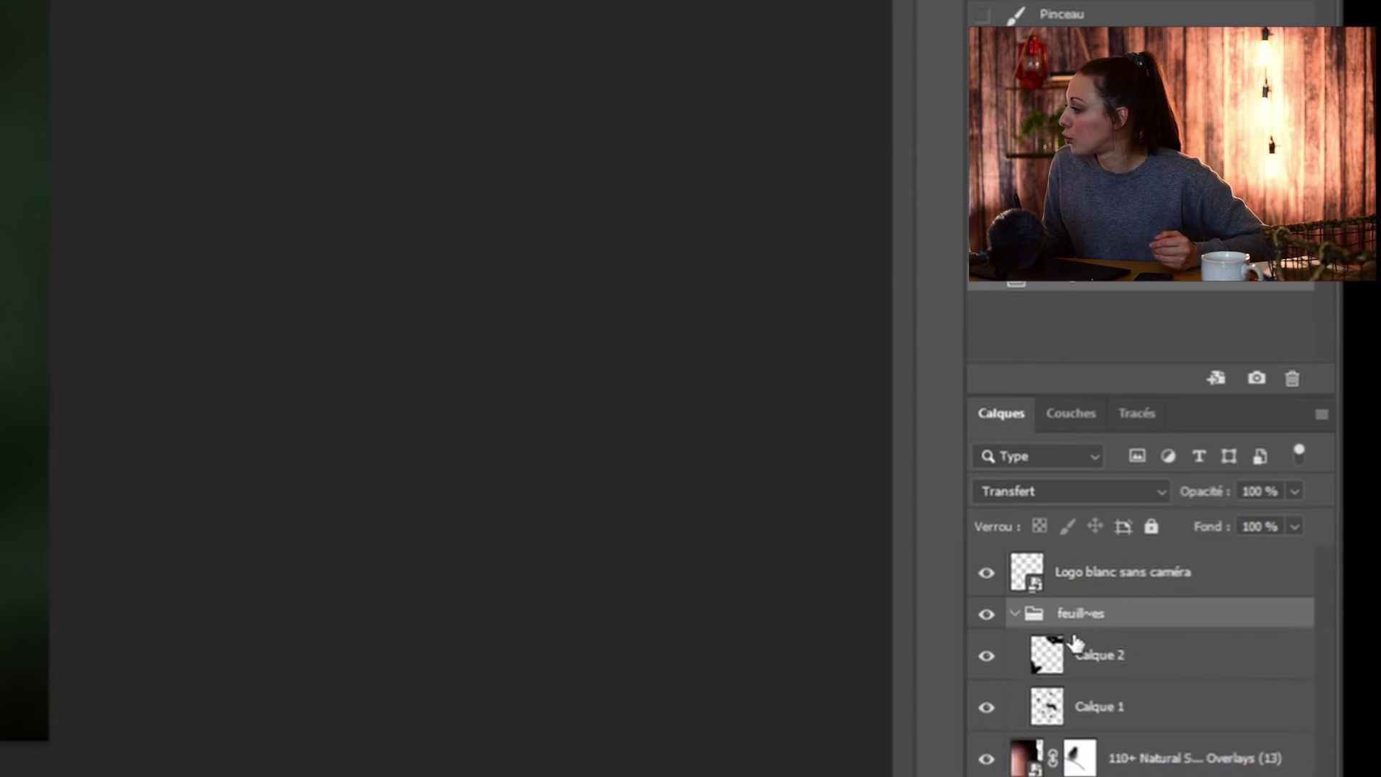
click(1014, 614)
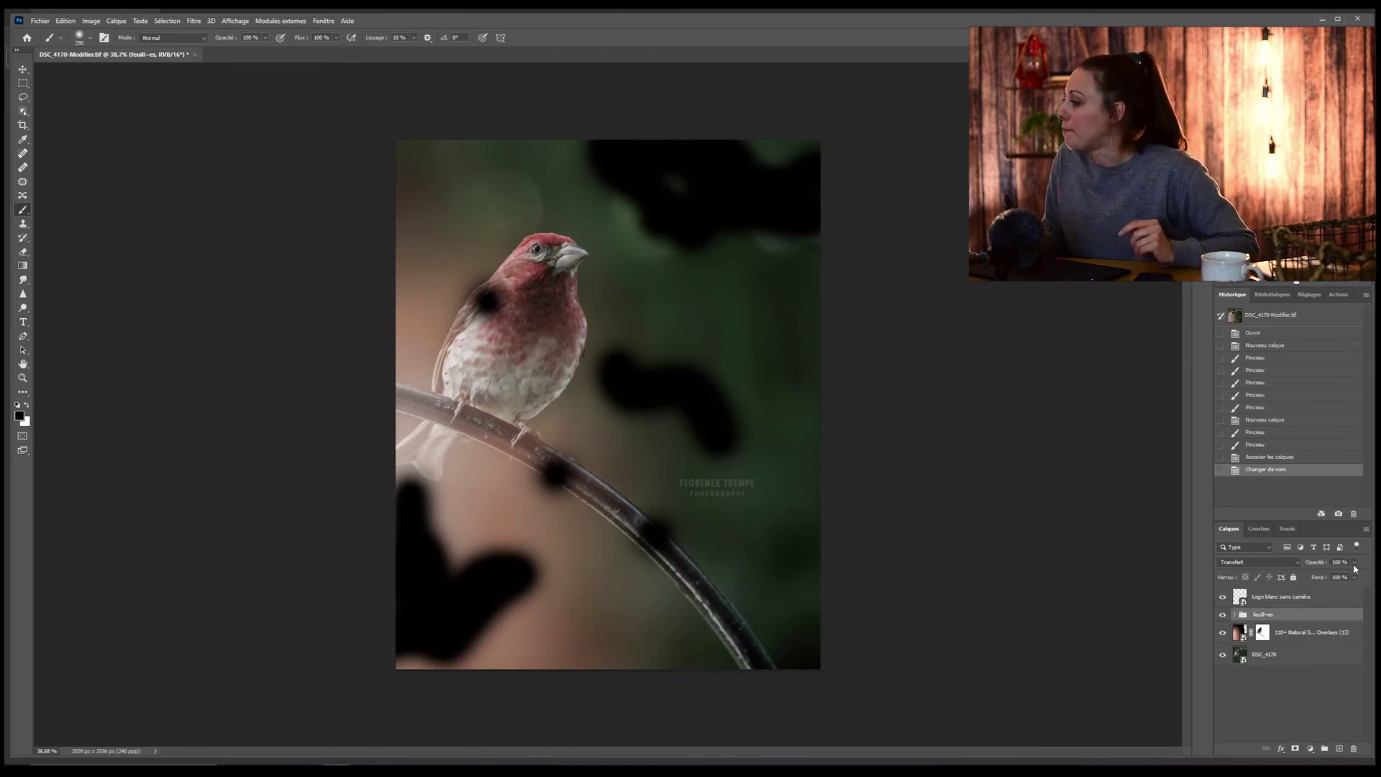
click(1355, 564)
drag(1336, 580, 1339, 578)
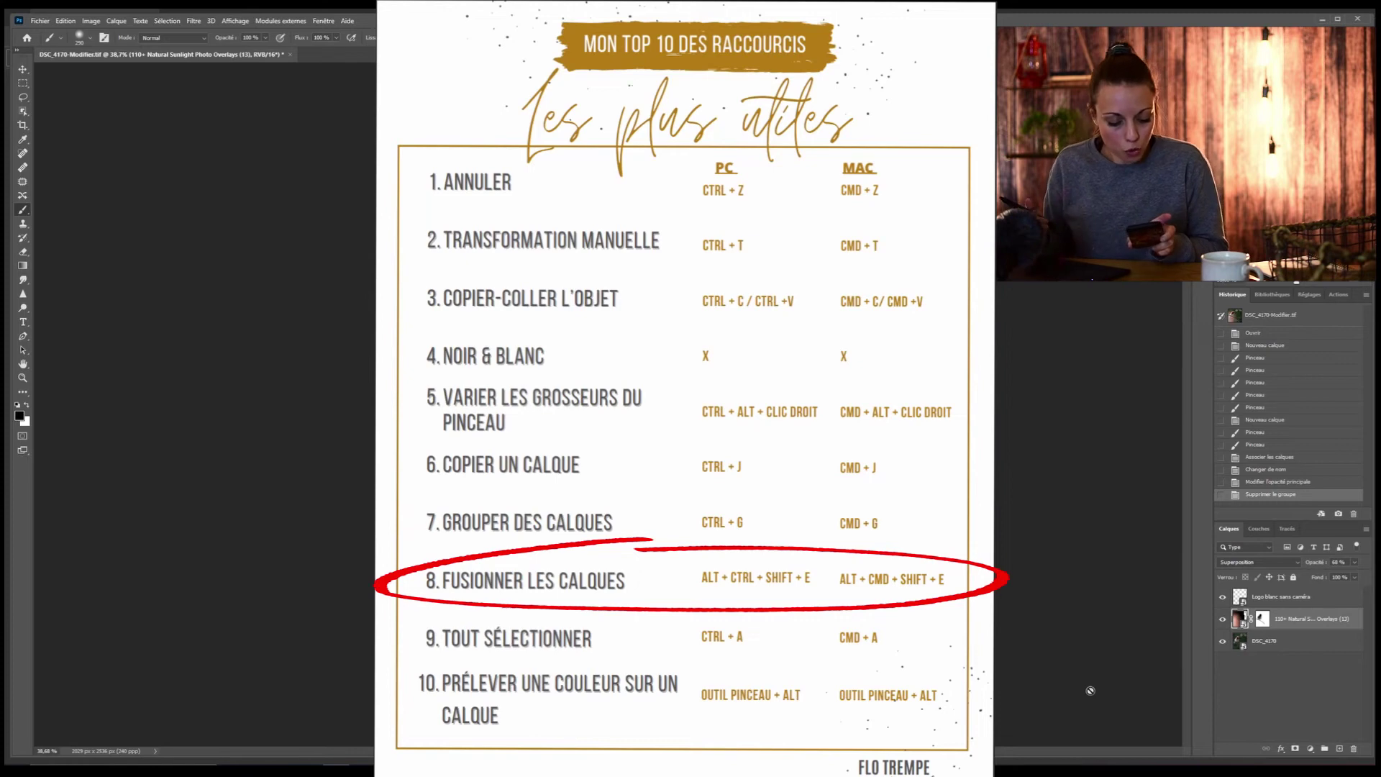
- Add a new layer above Logo blanc sans caméra and stamp all visible layers onto it
key(ctrl+alt+shift+e)
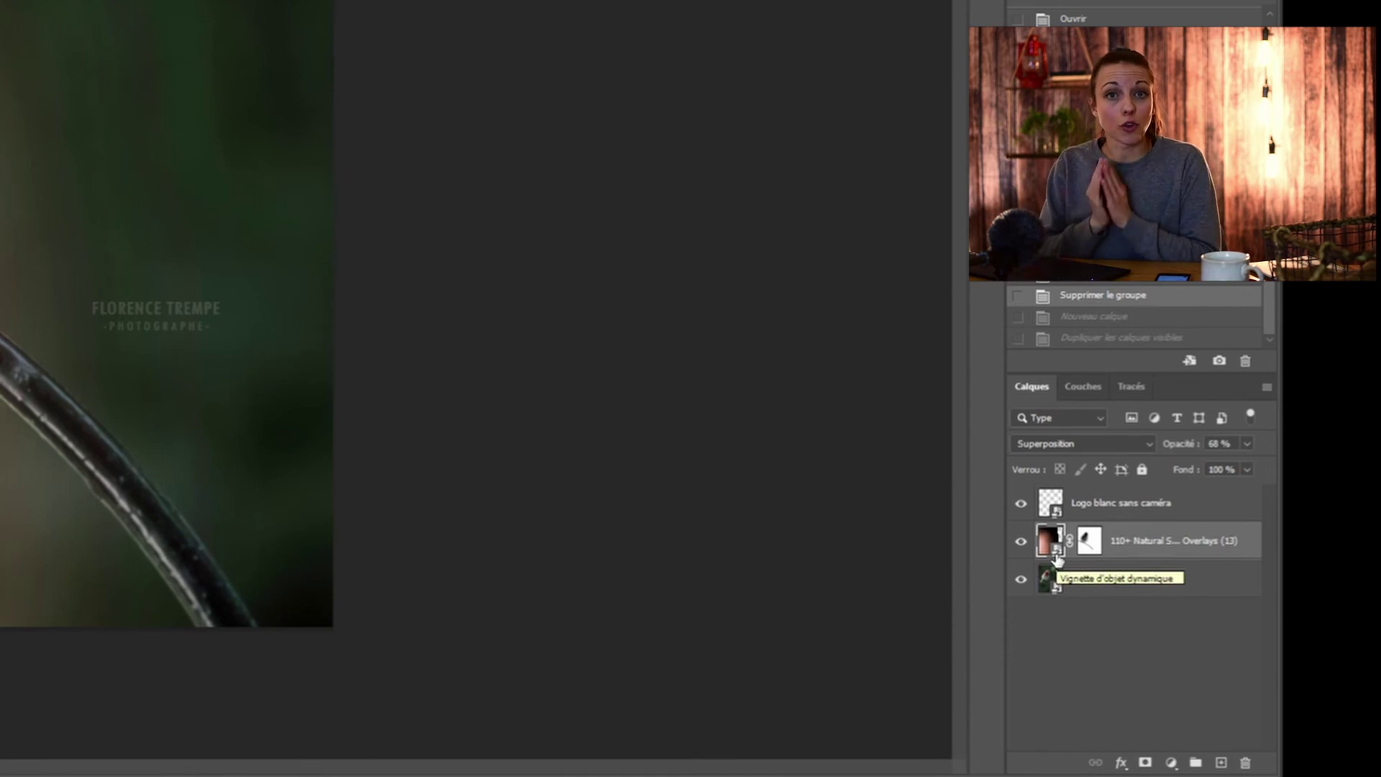
click(1144, 508)
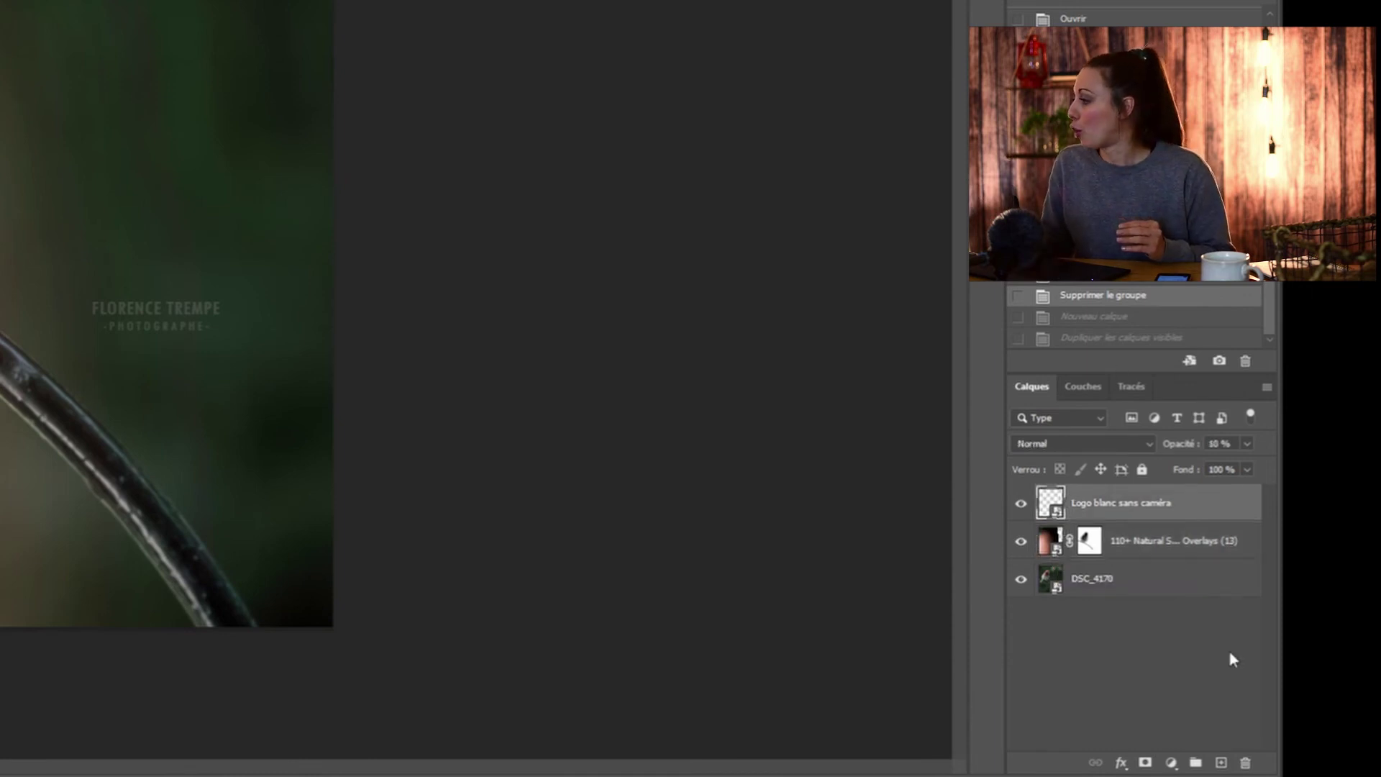
click(1219, 762)
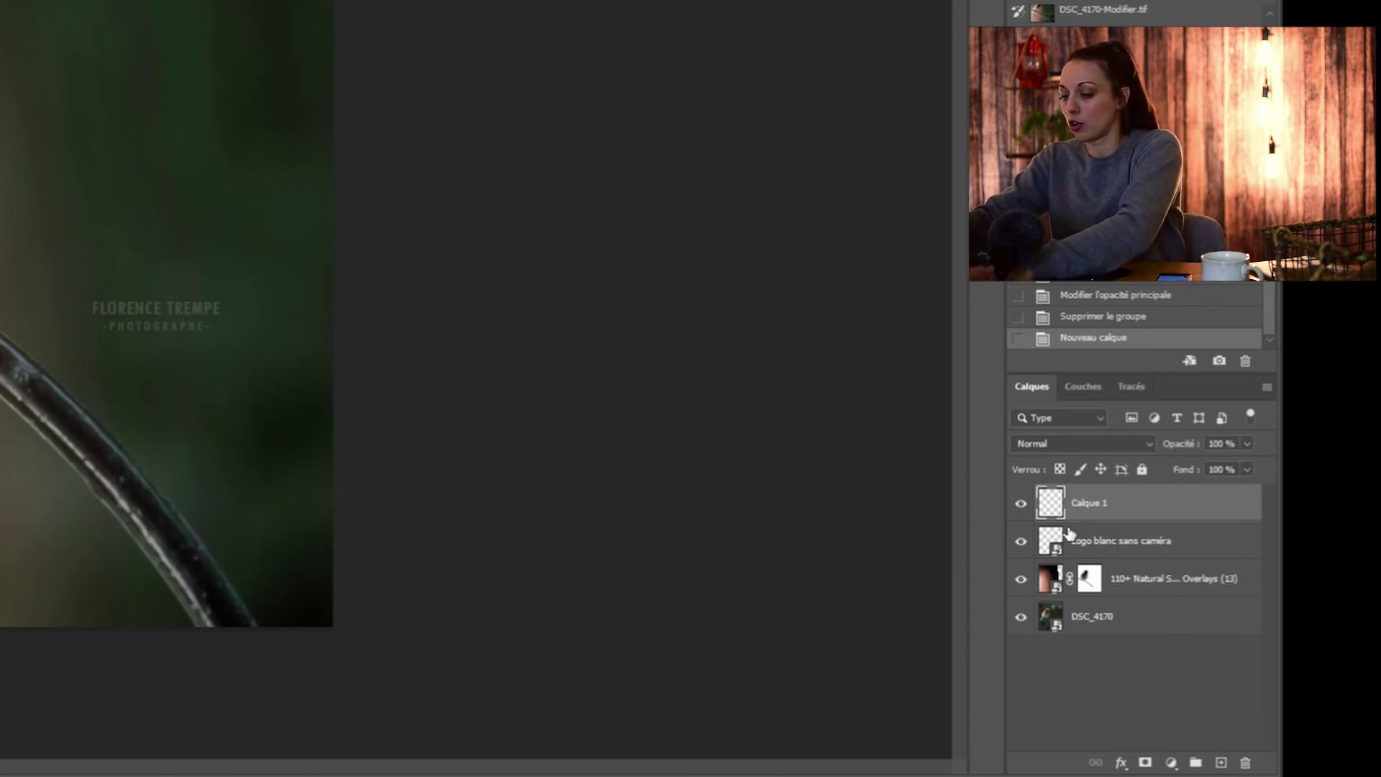
key(ctrl+alt+shift+e)
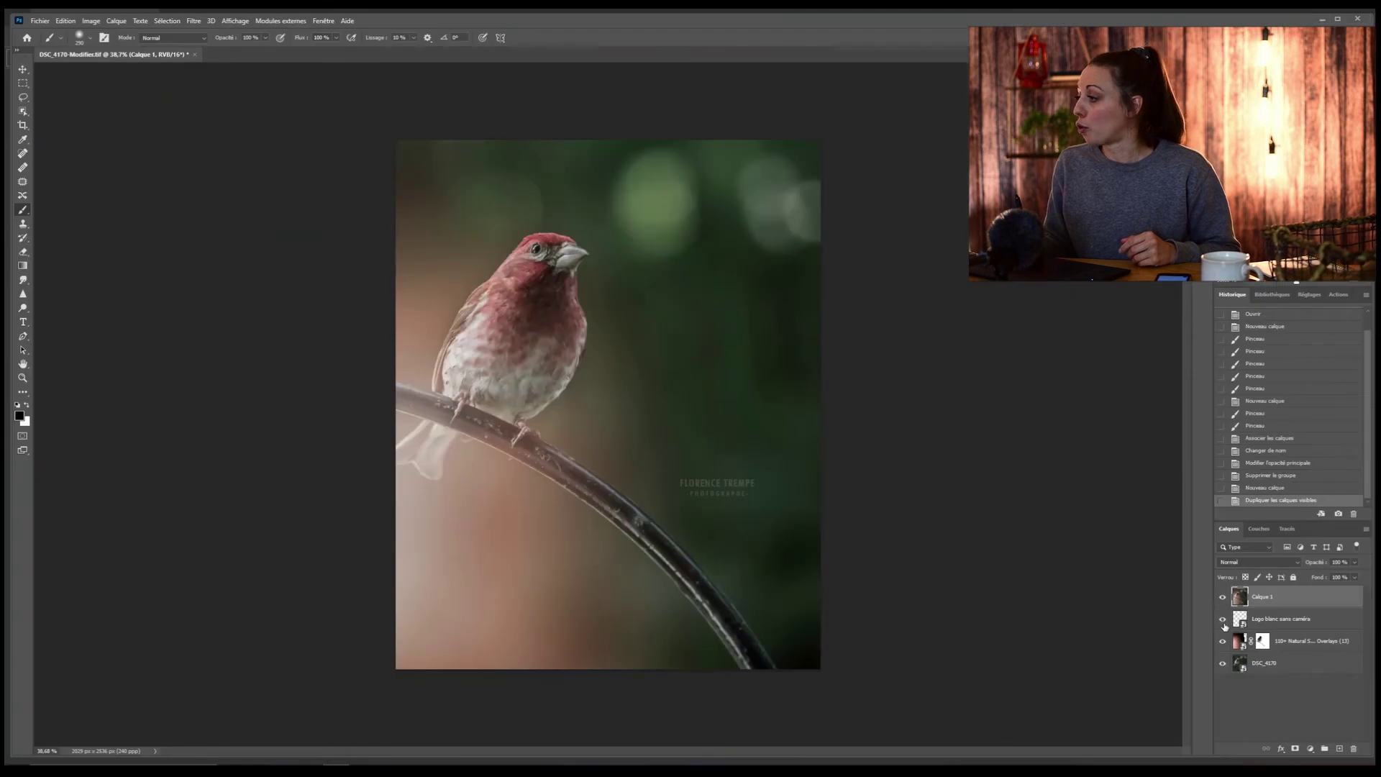
- Hide the logo, sunlight overlay and DSC_4170 layers, and toggle the merged Calque 1 layer off and on to check it
click(1020, 541)
click(1222, 641)
click(1223, 663)
click(1223, 598)
click(1223, 599)
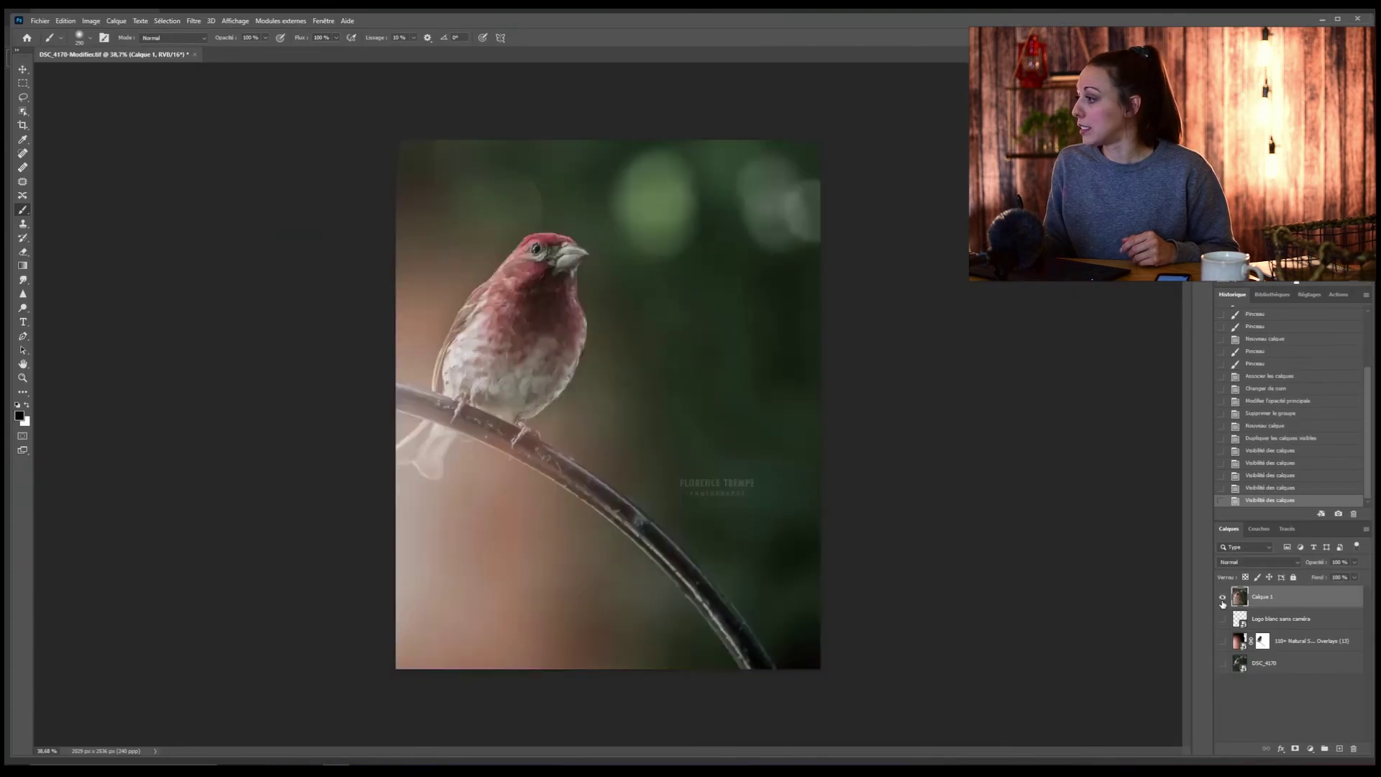
click(1223, 599)
click(1223, 598)
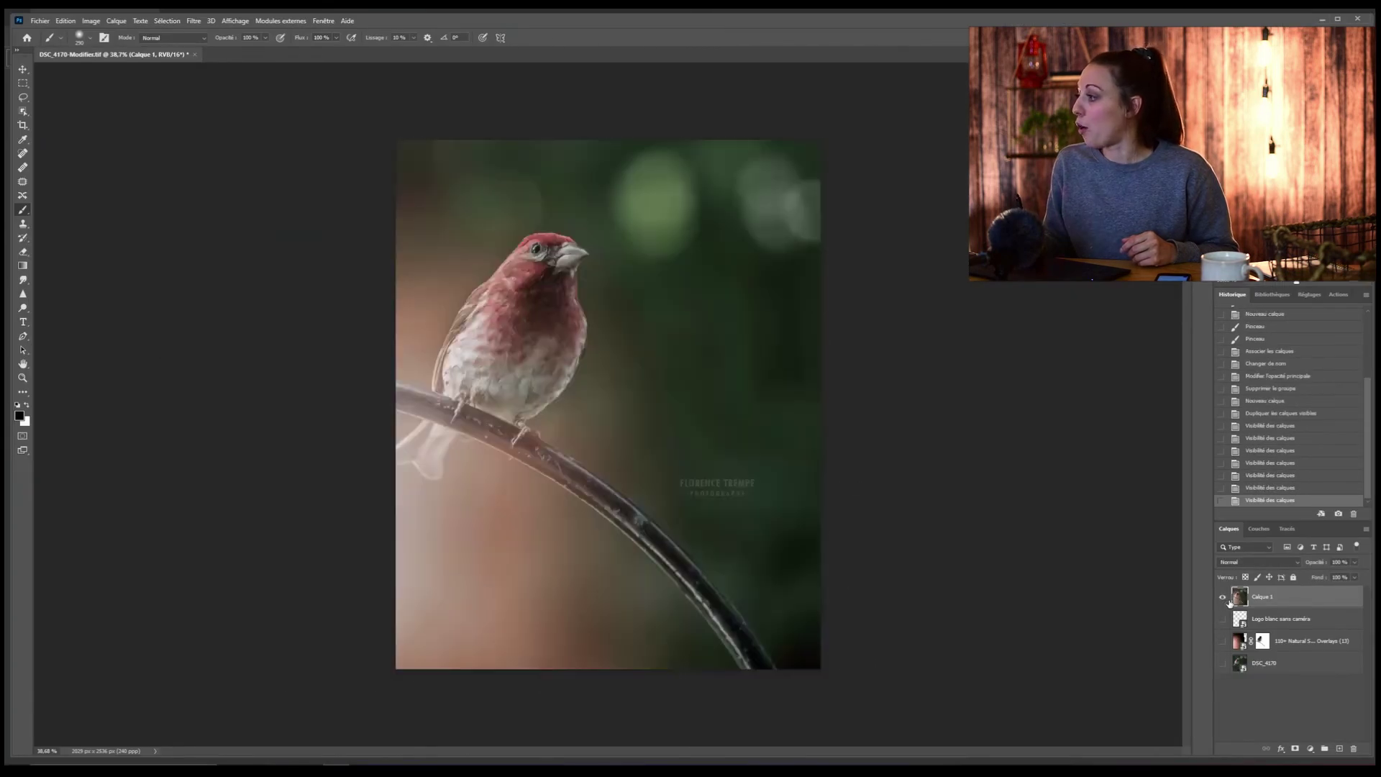
- Add a Curves adjustment layer above Calque 1, pull the curve's midpoint down to darken the image, and hide the adjustment
click(1308, 751)
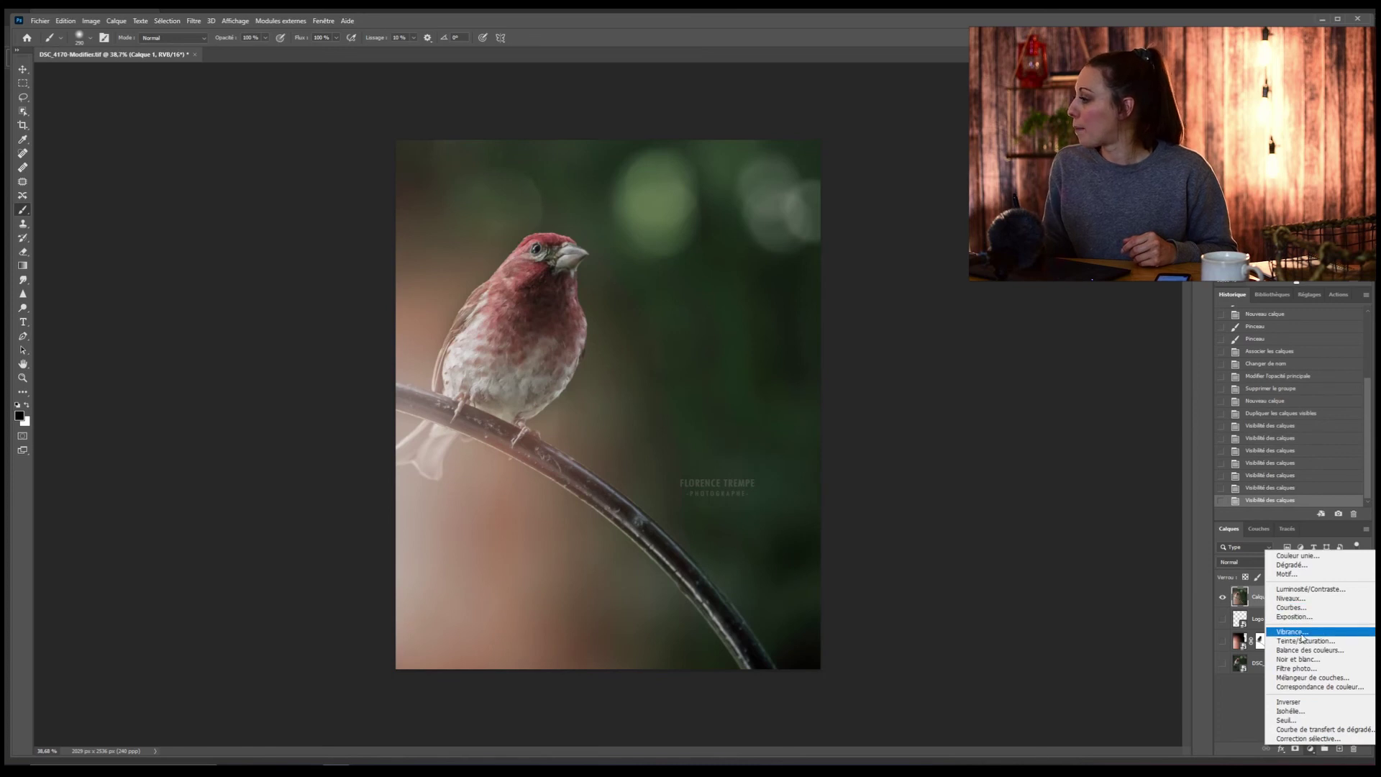
click(1291, 607)
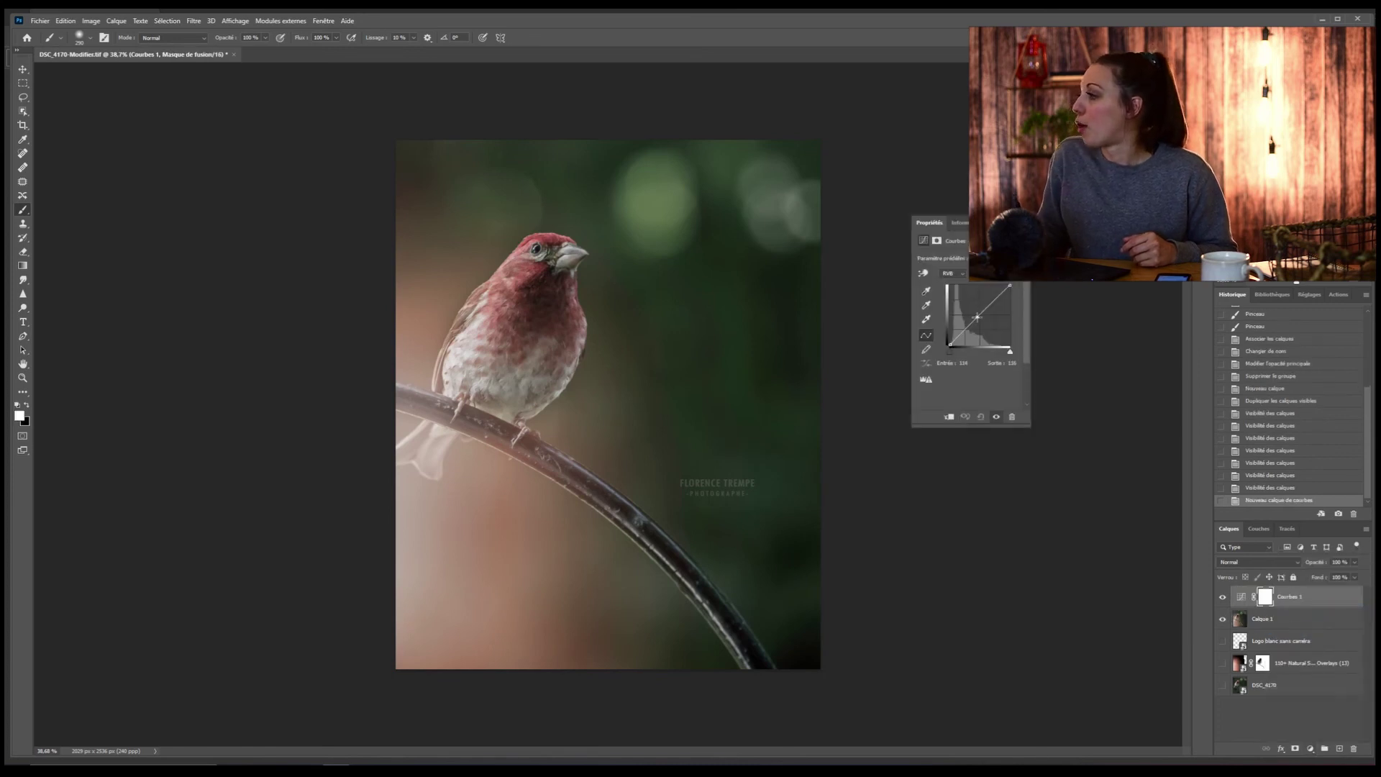
drag(976, 317, 983, 322)
click(1026, 218)
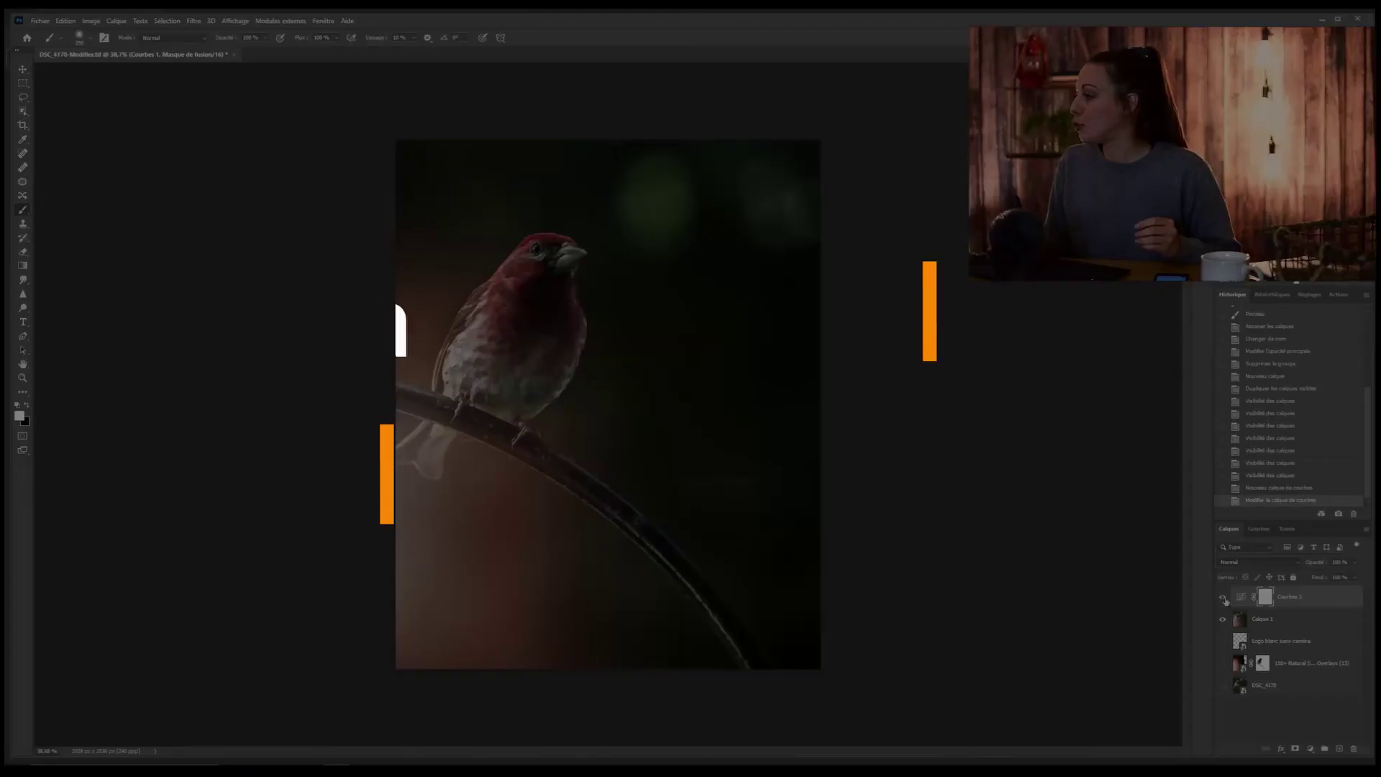
click(1222, 597)
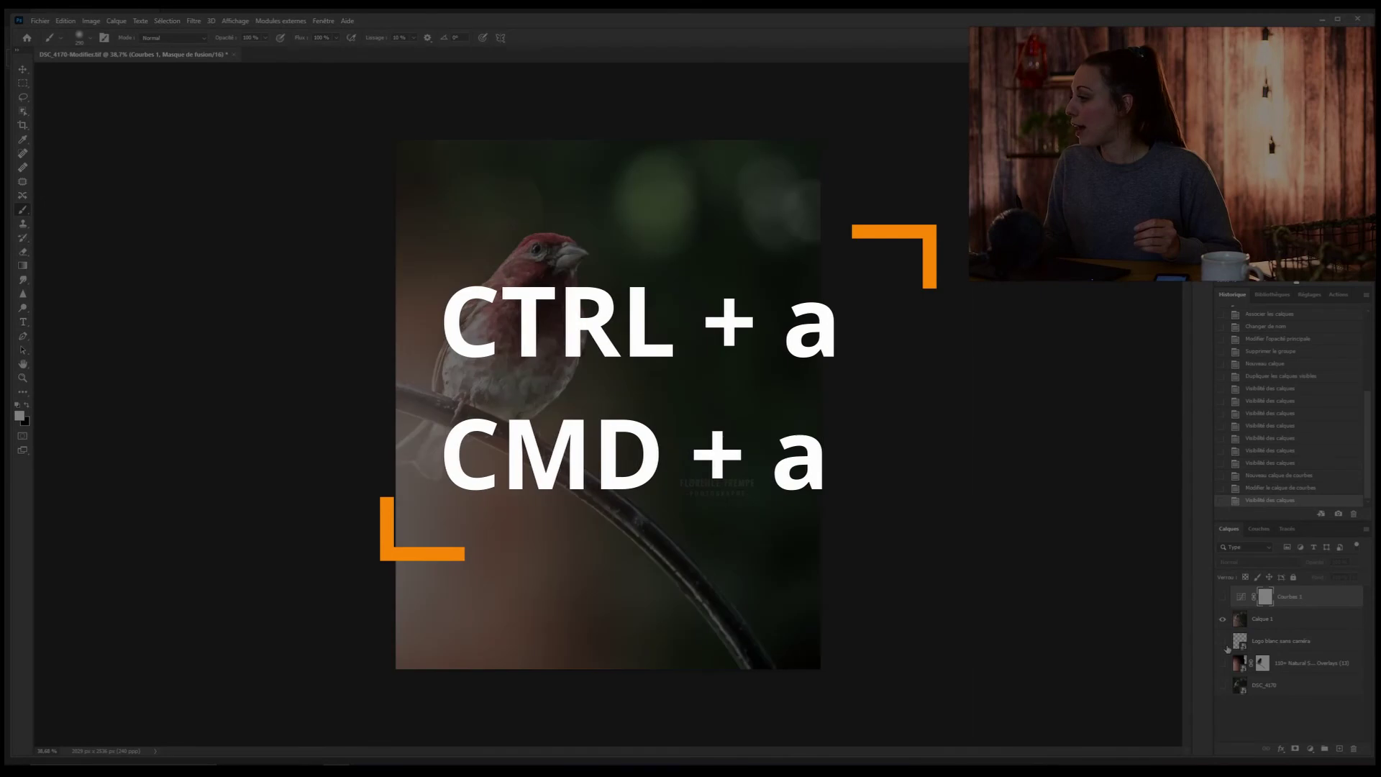
- On the Calque 1 layer, draw a freehand Lasso selection around the photographer's watermark
click(1266, 618)
click(23, 98)
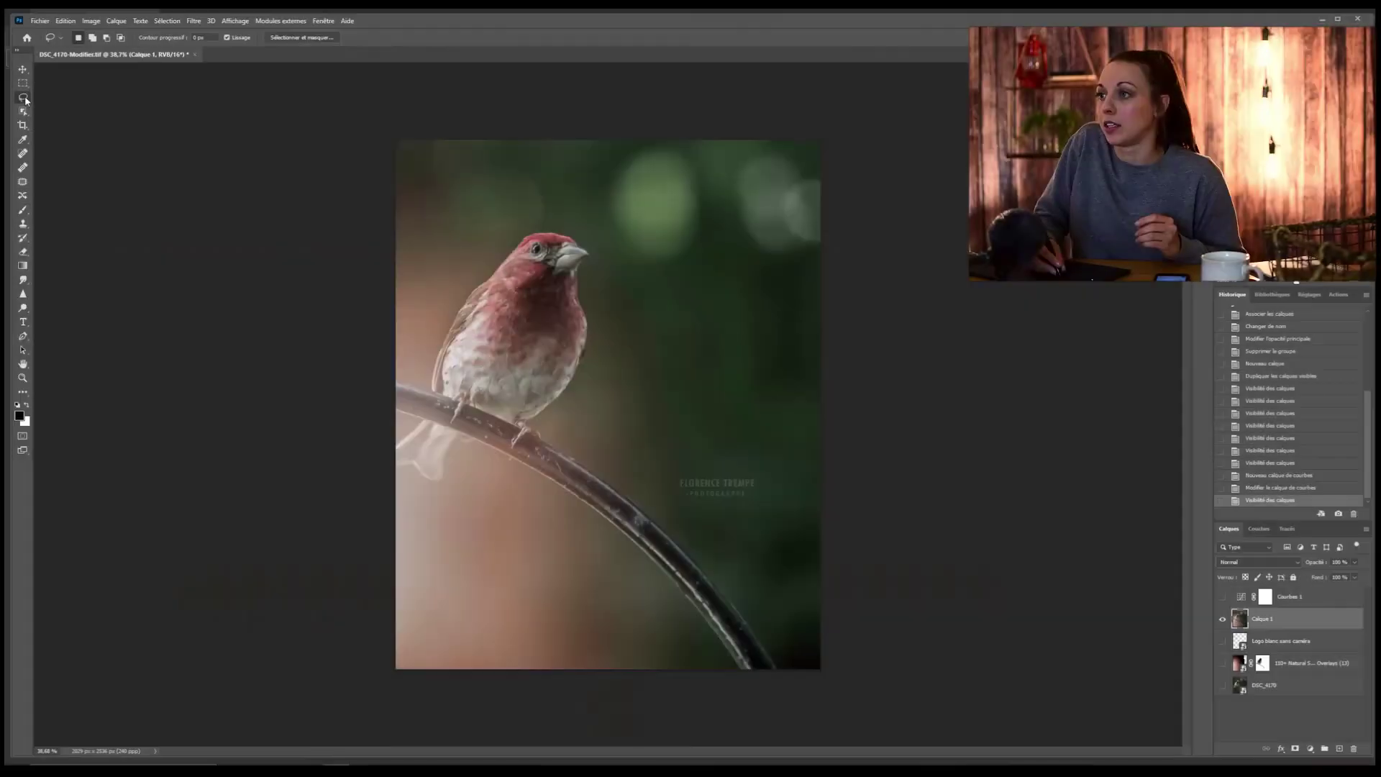
mouse_move(668, 475)
mouse_down()
mouse_move(765, 530)
mouse_move(669, 471)
mouse_up()
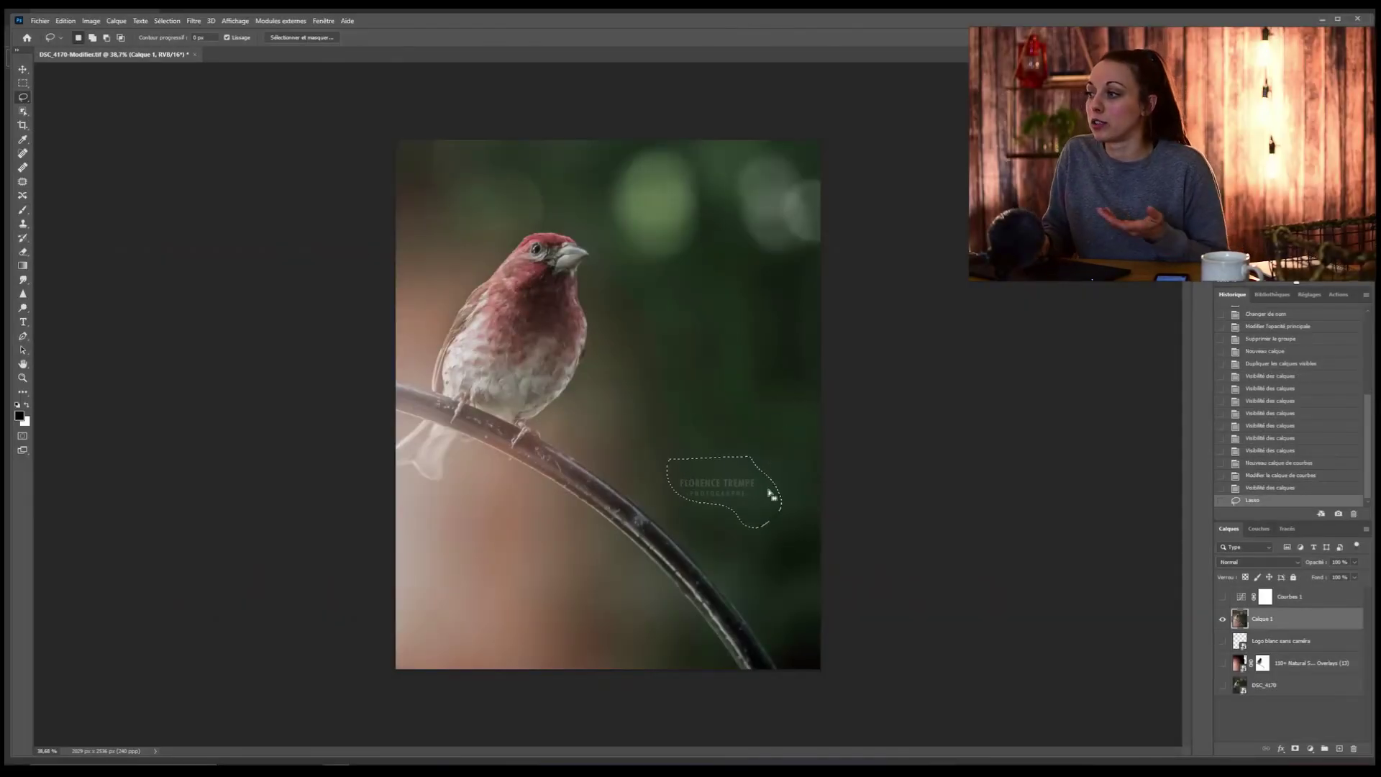
- Undo the Lasso selection around the watermark and select the entire canvas
key(ctrl+z)
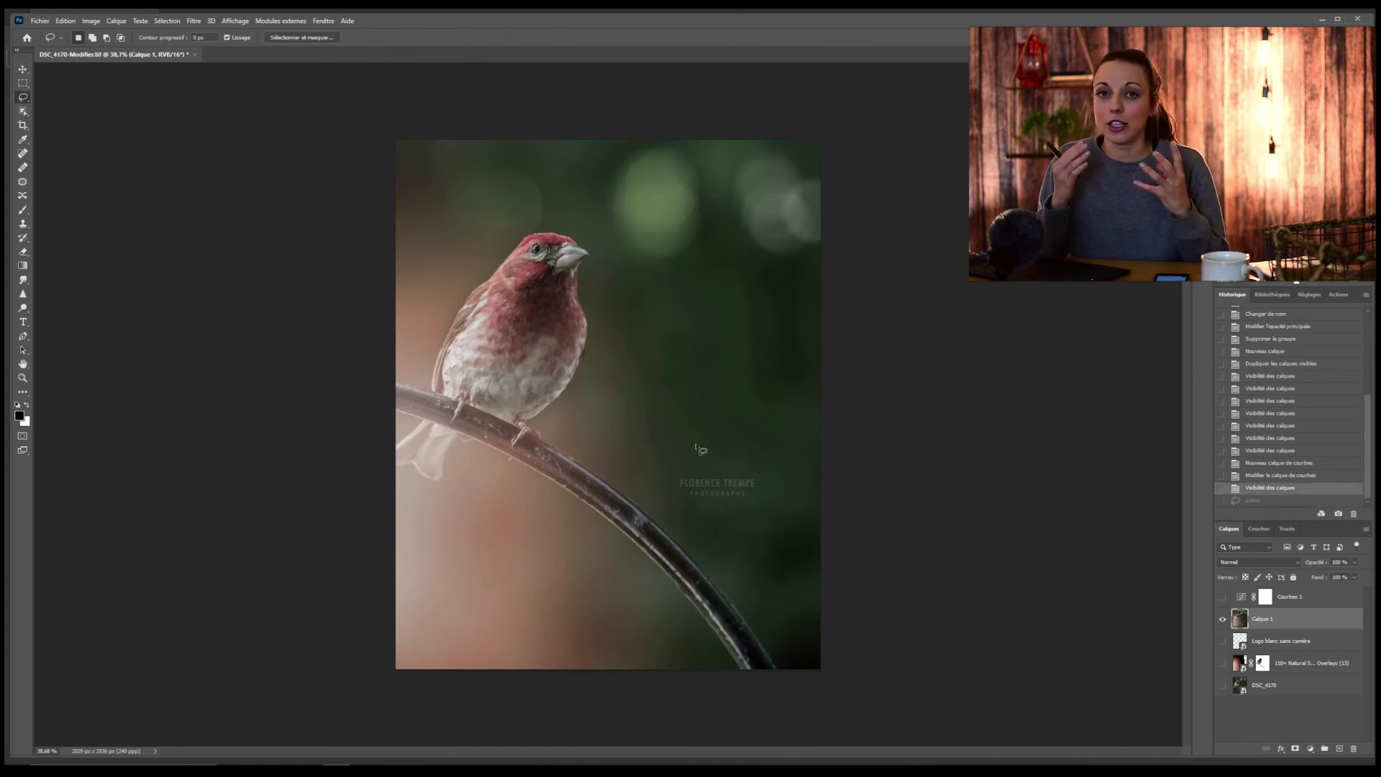
key(ctrl+a)
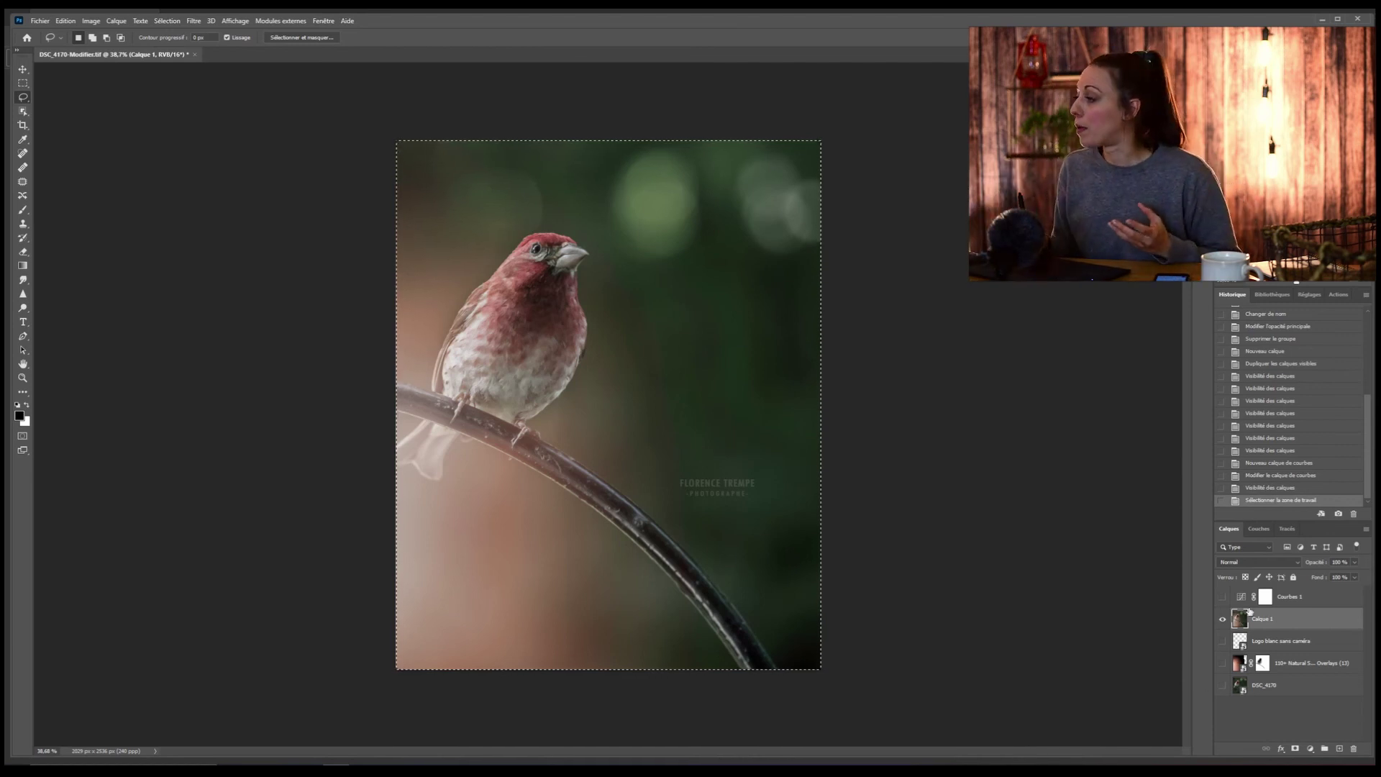
- Hide the merged Calque 1 layer and show the Logo blanc sans caméra, sunlight overlay and DSC_4170 layers
click(1223, 619)
click(1222, 641)
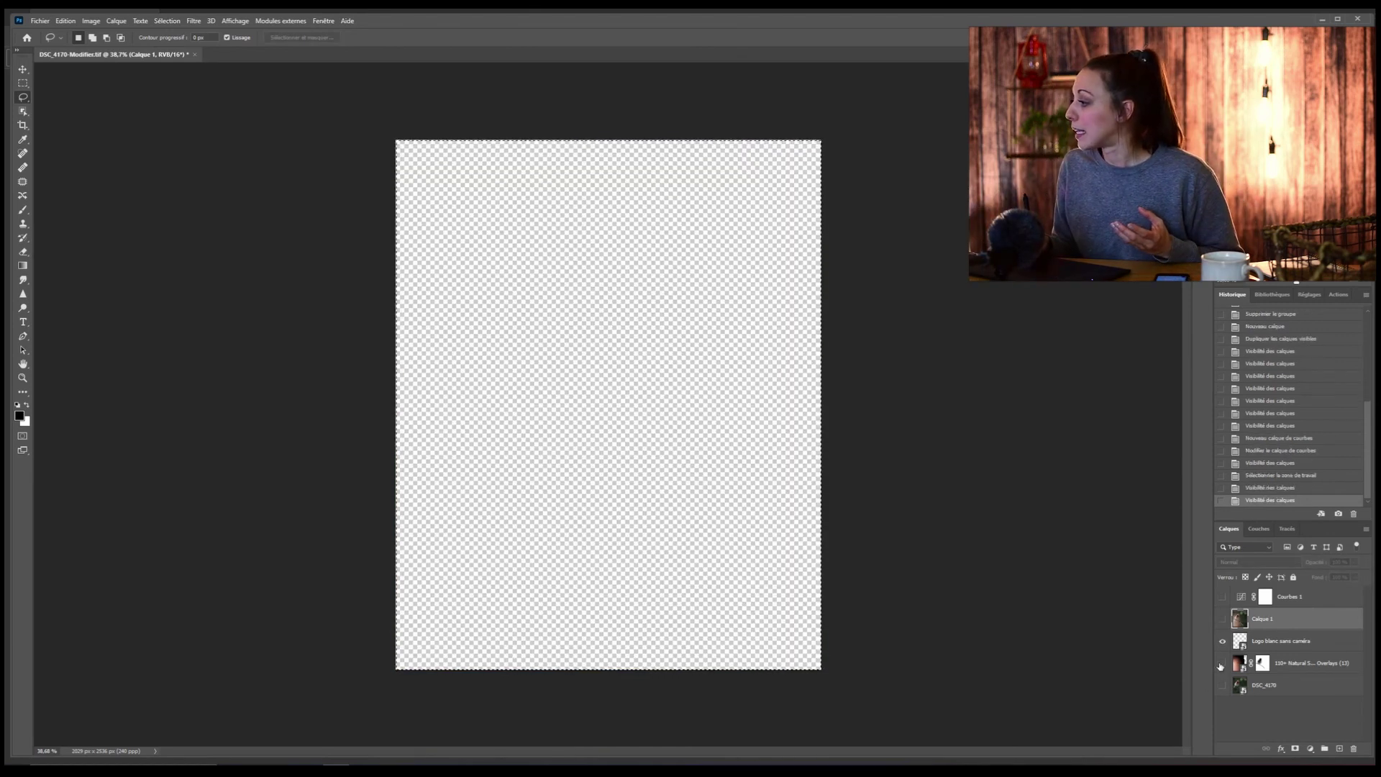
click(1222, 663)
click(1222, 686)
- Paste a copy of the logo from Logo blanc sans caméra onto a new layer above it, and undo the paste
click(1245, 647)
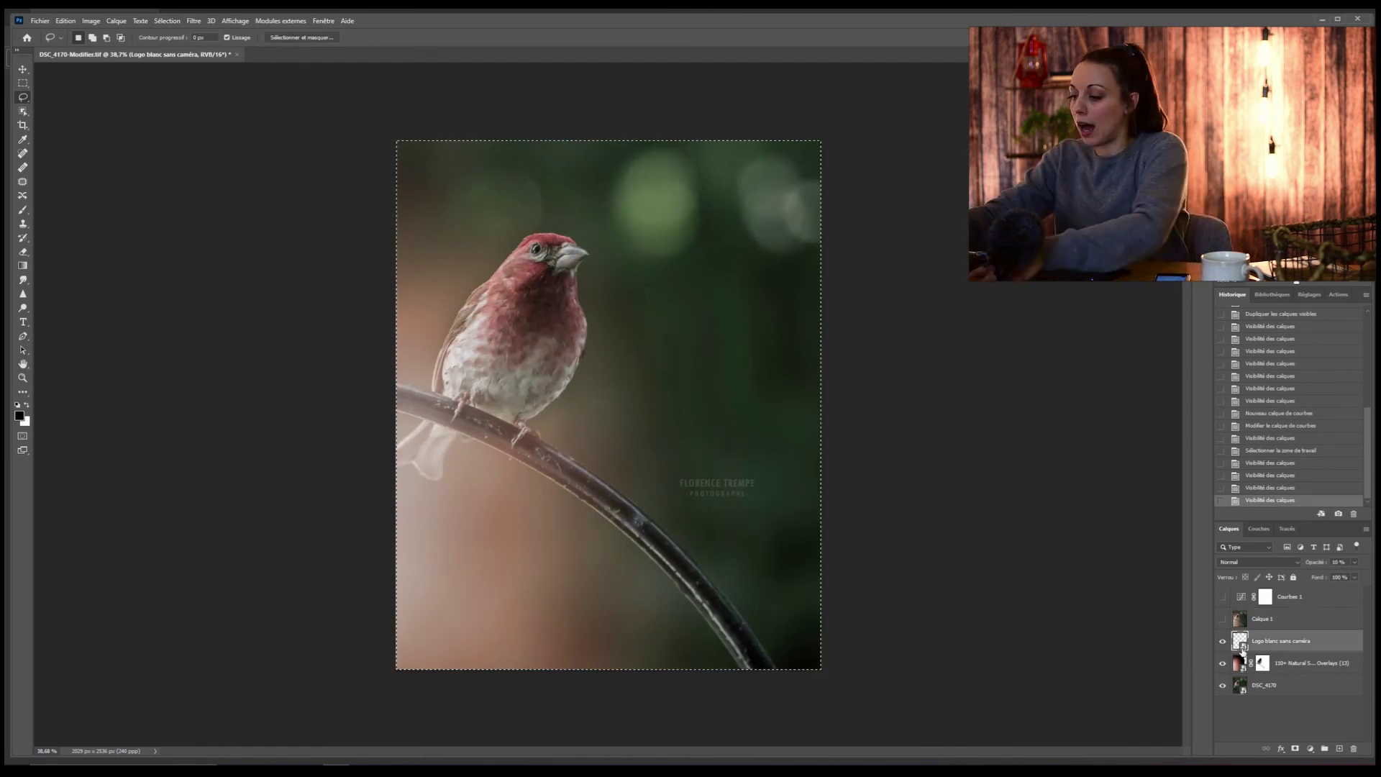
key(ctrl+v)
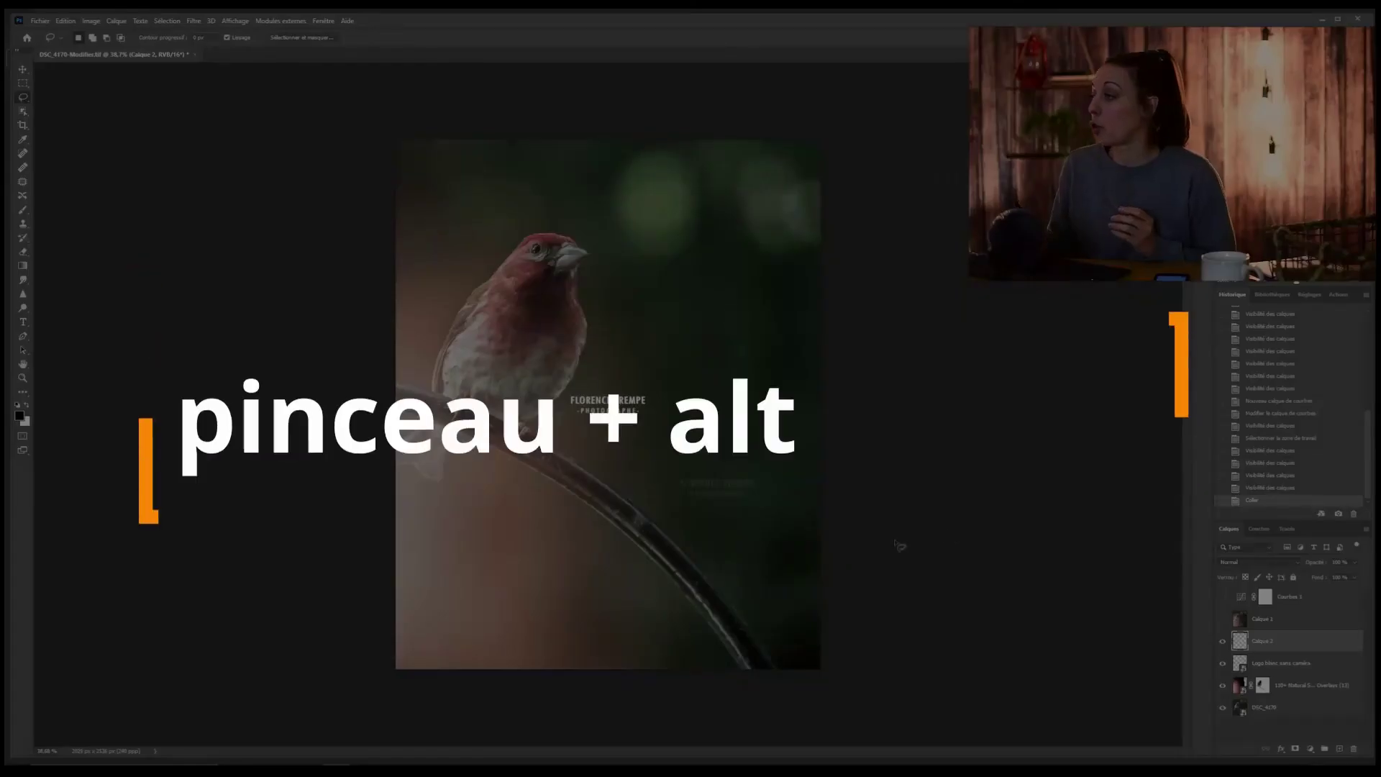
key(ctrl+z)
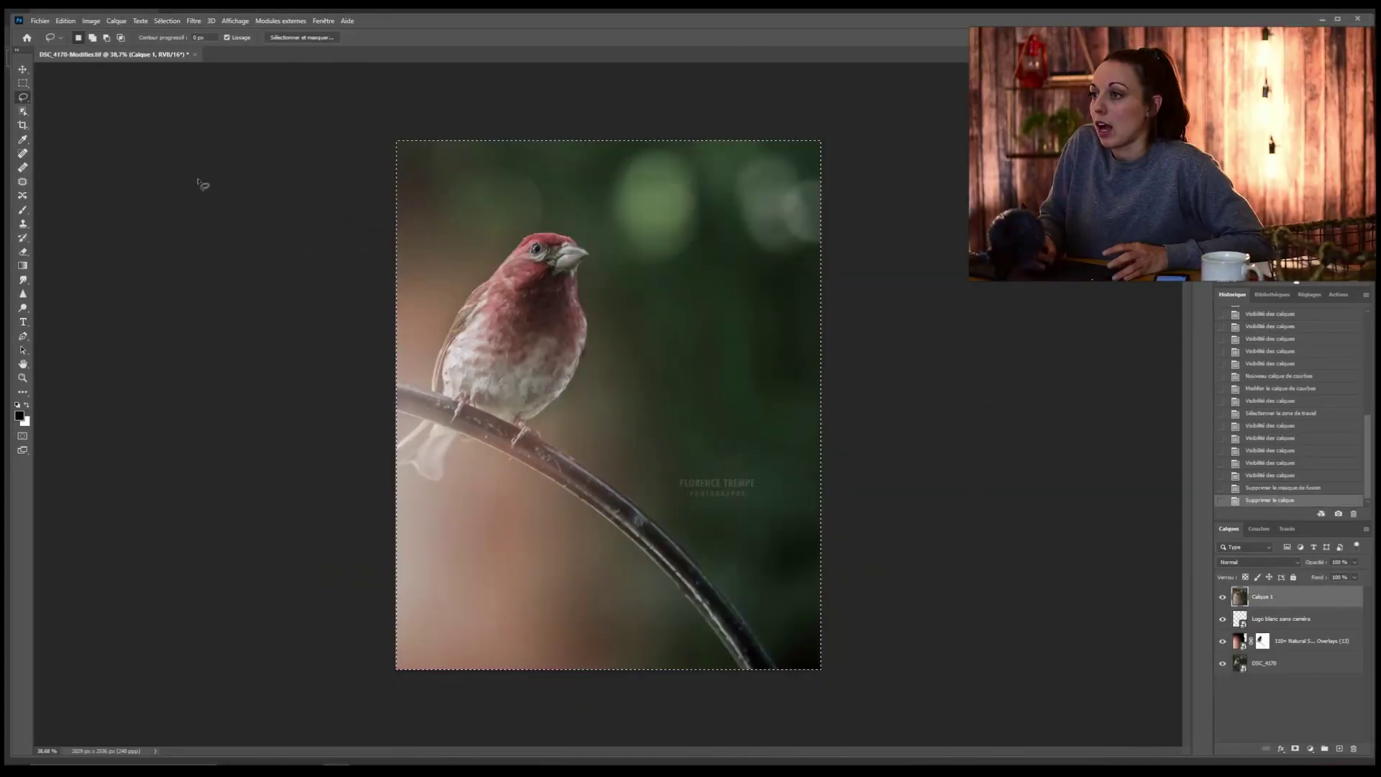
- With the Brush tool, sample foreground colors from the bird's red plumage and the brownish background, and clear the canvas selection
click(22, 210)
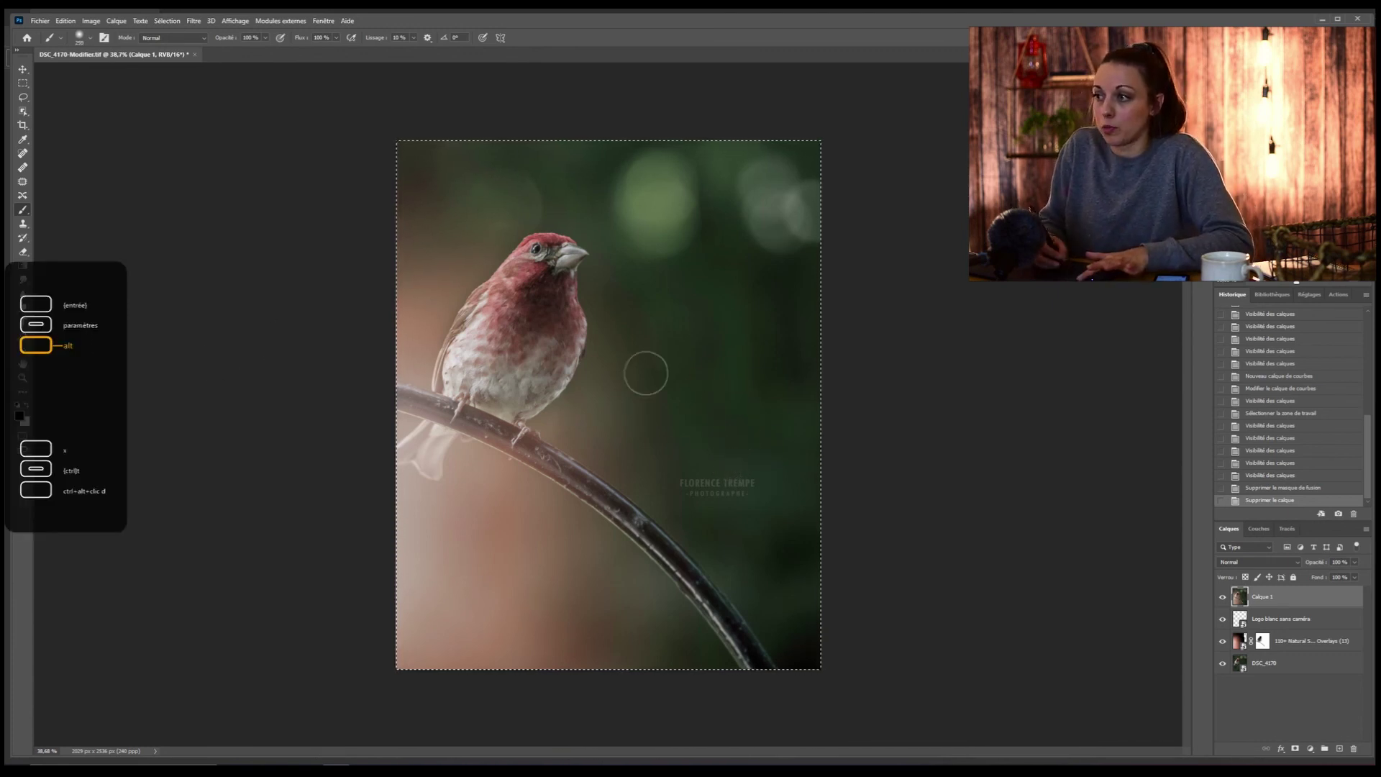
alt+click(652, 344)
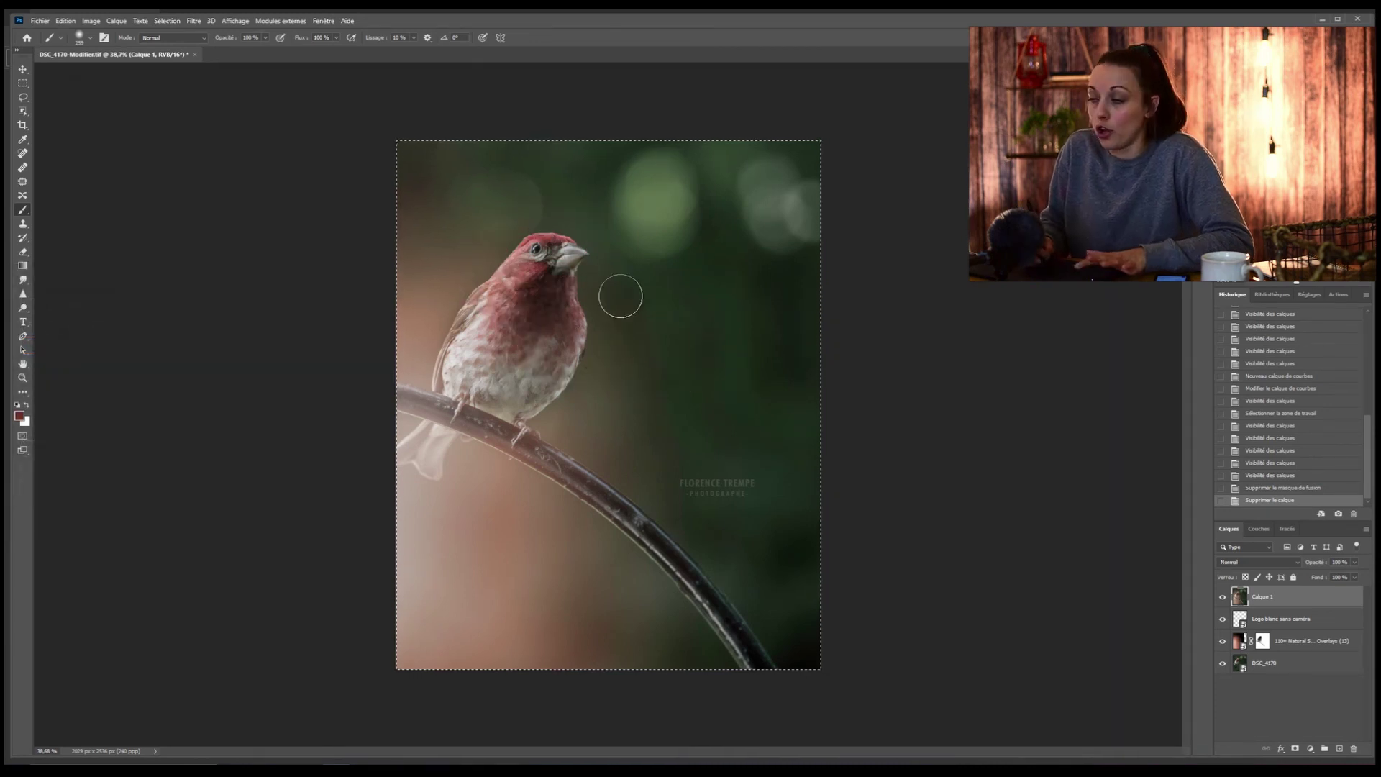
key(ctrl+d)
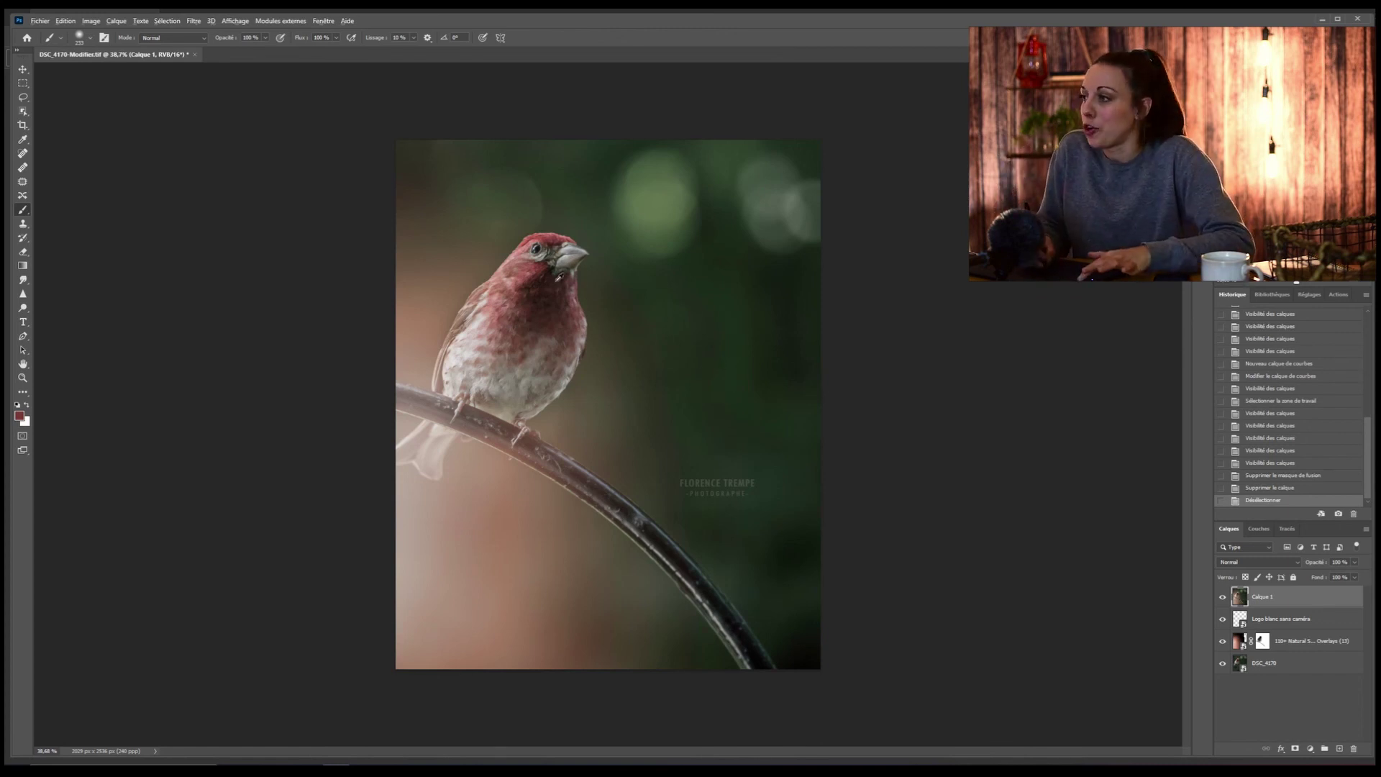
alt+click(457, 230)
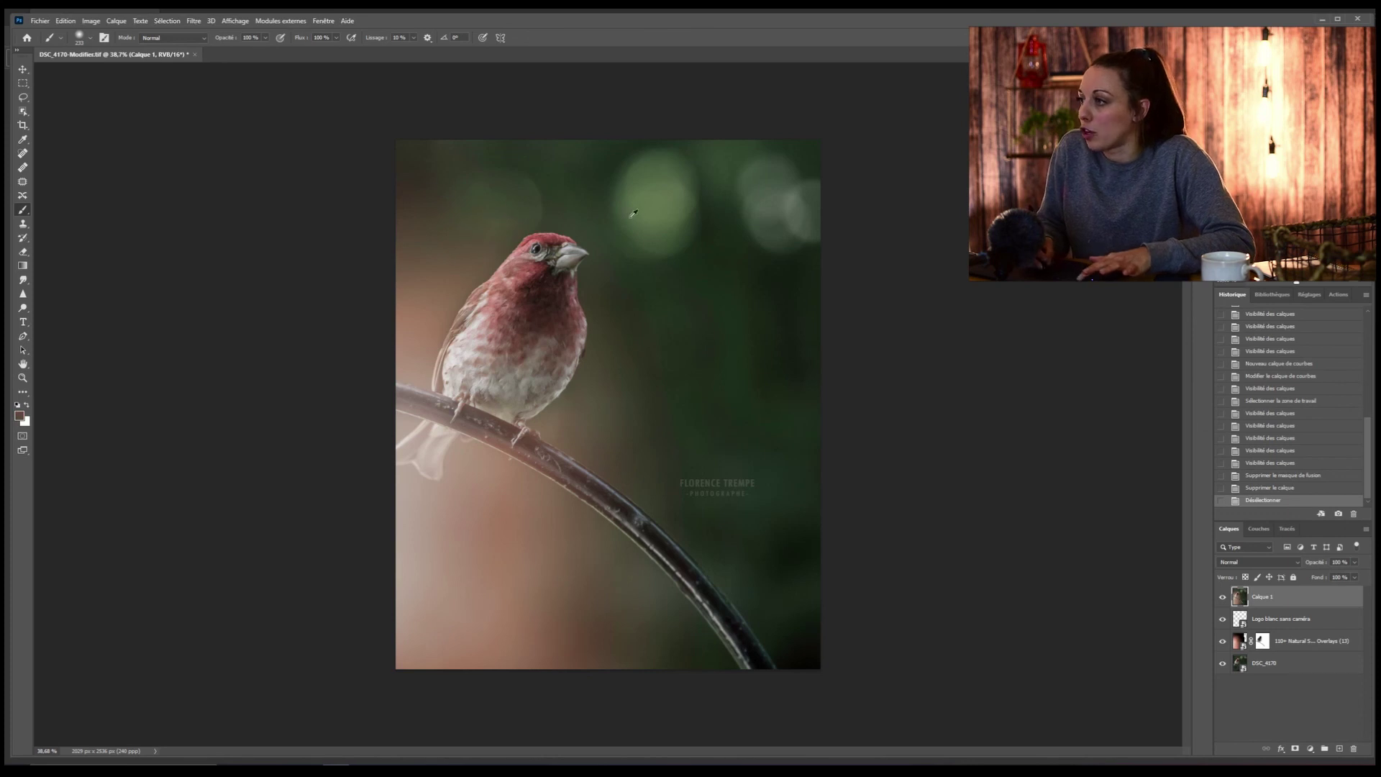